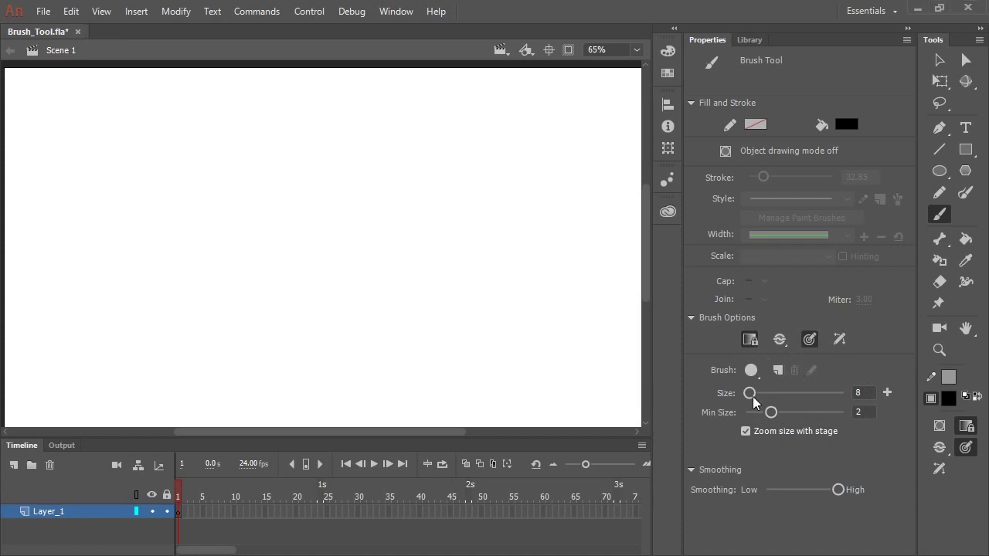
- Set the brush size to 13 with minimum size 1 and paint two curved test strokes on the stage
mouse_move(749, 396)
mouse_down()
mouse_move(830, 394)
mouse_move(751, 393)
mouse_up()
mouse_move(754, 413)
mouse_down()
mouse_move(784, 412)
mouse_move(753, 419)
mouse_up()
mouse_move(493, 165)
mouse_down()
mouse_move(472, 188)
mouse_move(439, 269)
mouse_move(465, 348)
mouse_up()
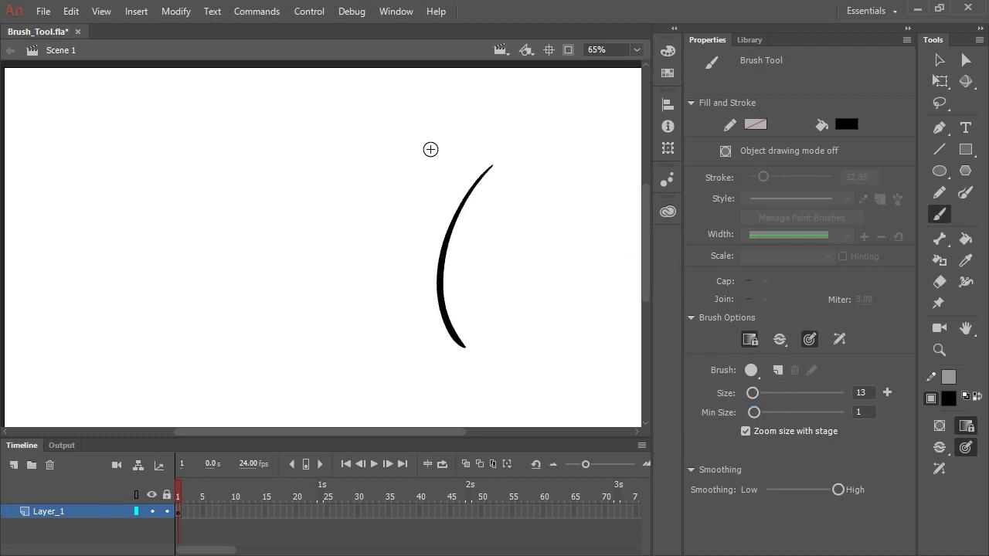
mouse_move(412, 151)
mouse_down()
mouse_move(349, 198)
mouse_move(331, 347)
mouse_up()
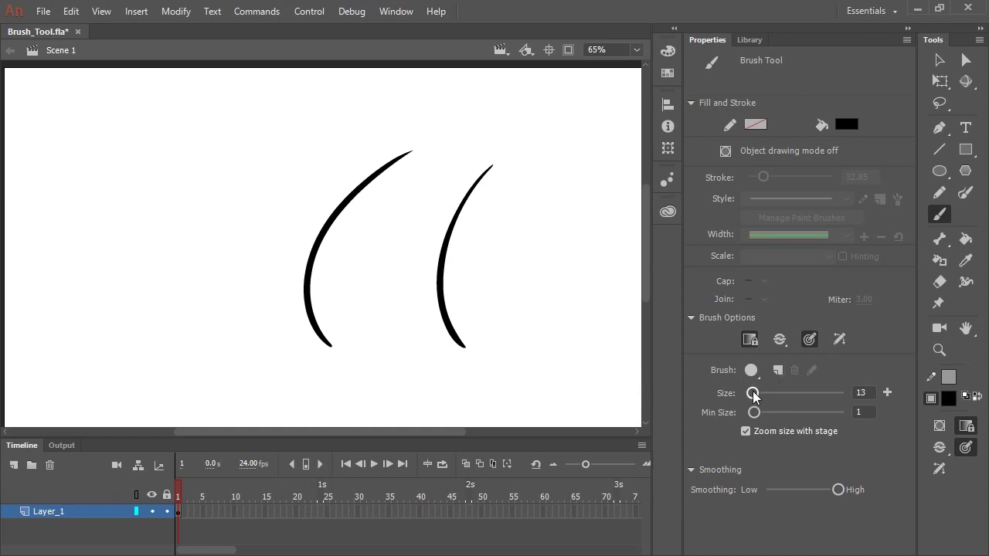
- Set the brush size to 40 with minimum size 4 and paint two long vertical test strokes beside the curves
drag(752, 392, 757, 391)
drag(748, 413, 757, 415)
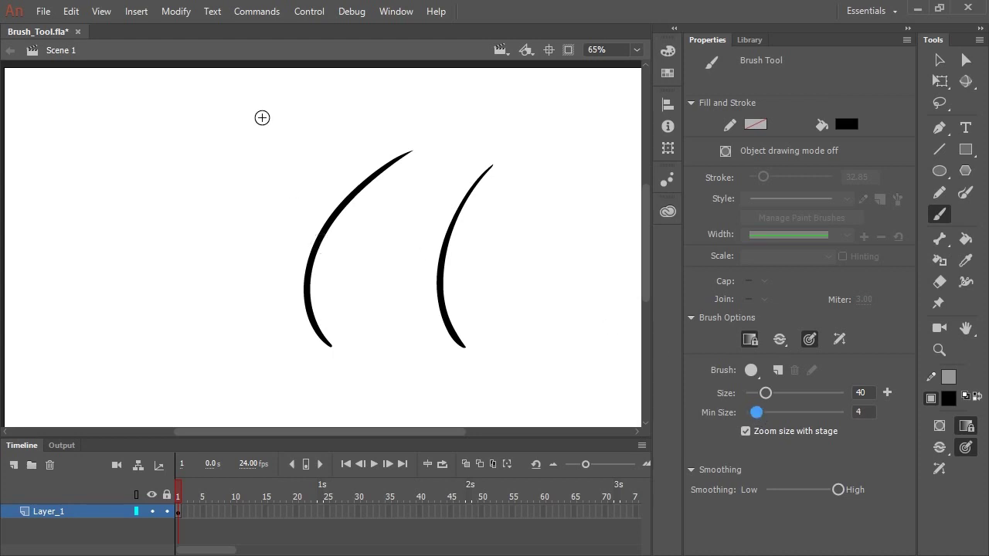
mouse_move(239, 139)
mouse_down()
mouse_move(186, 278)
mouse_move(243, 351)
mouse_up()
drag(305, 140, 310, 367)
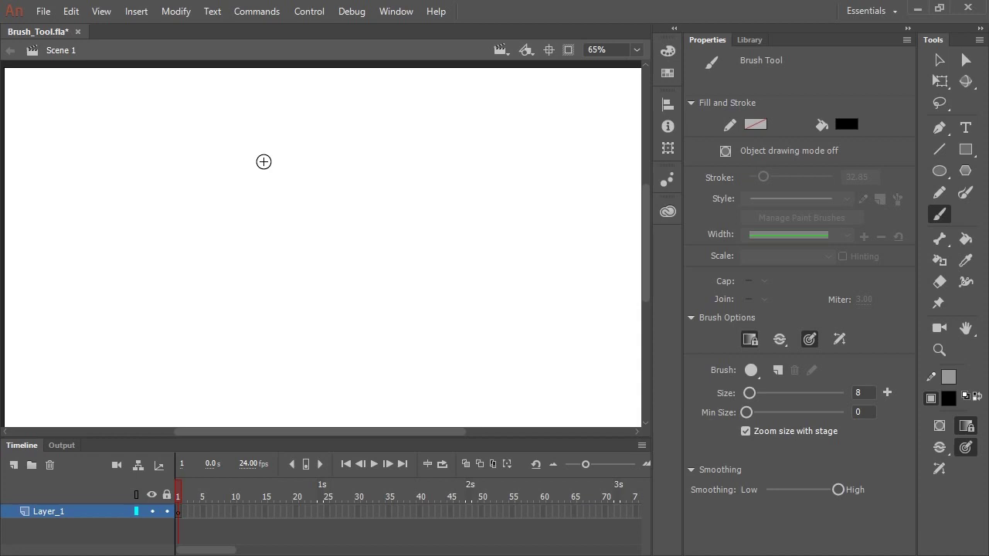
- Turn on object drawing mode and set the black brush fill's alpha to 40%
click(937, 428)
click(944, 401)
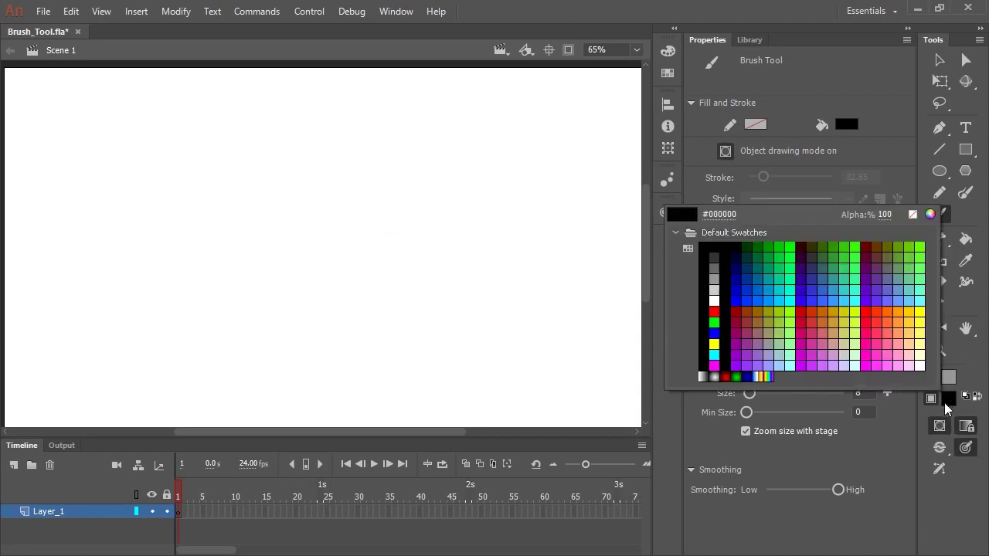
click(947, 401)
click(668, 51)
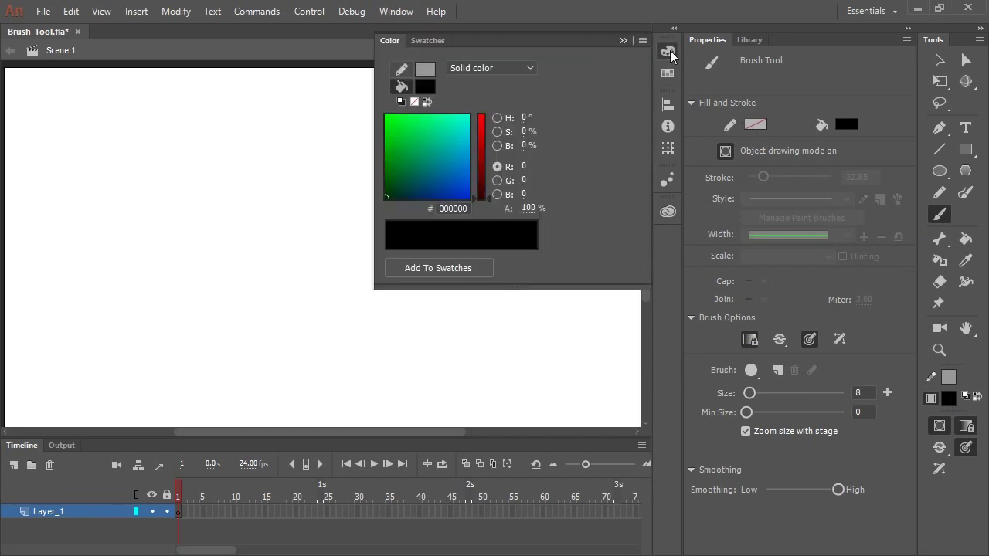
drag(529, 207, 514, 227)
click(622, 41)
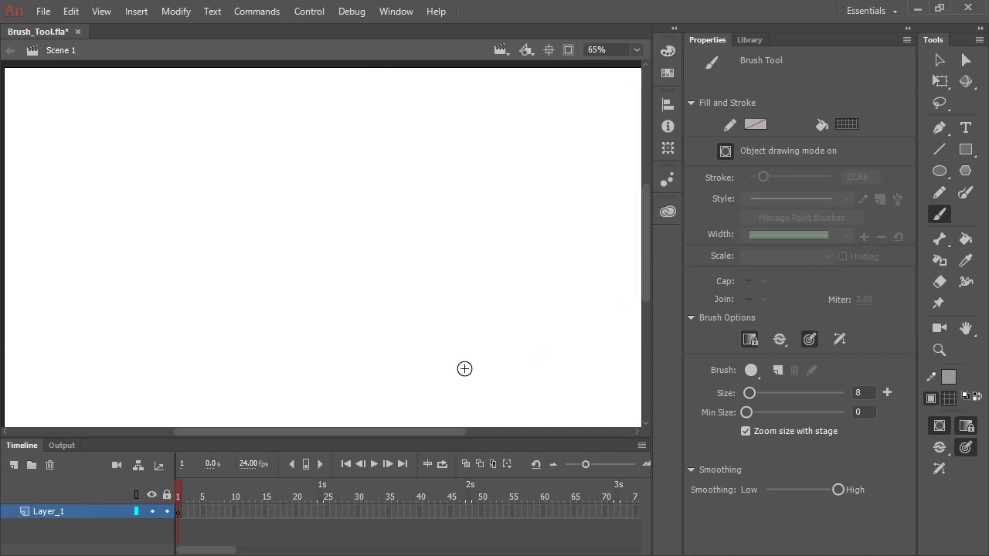
- Sketch a large rounded head shape with a curved horizontal eye line and a vertical face guide
mouse_move(216, 226)
mouse_down()
mouse_move(207, 249)
mouse_move(398, 219)
mouse_up()
key(ctrl+z)
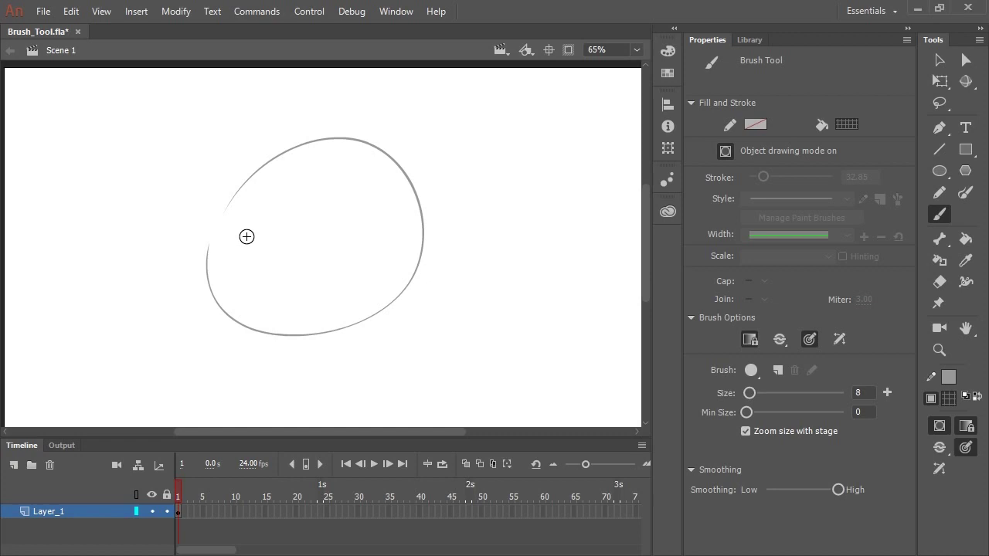
drag(201, 224, 398, 218)
drag(288, 163, 267, 308)
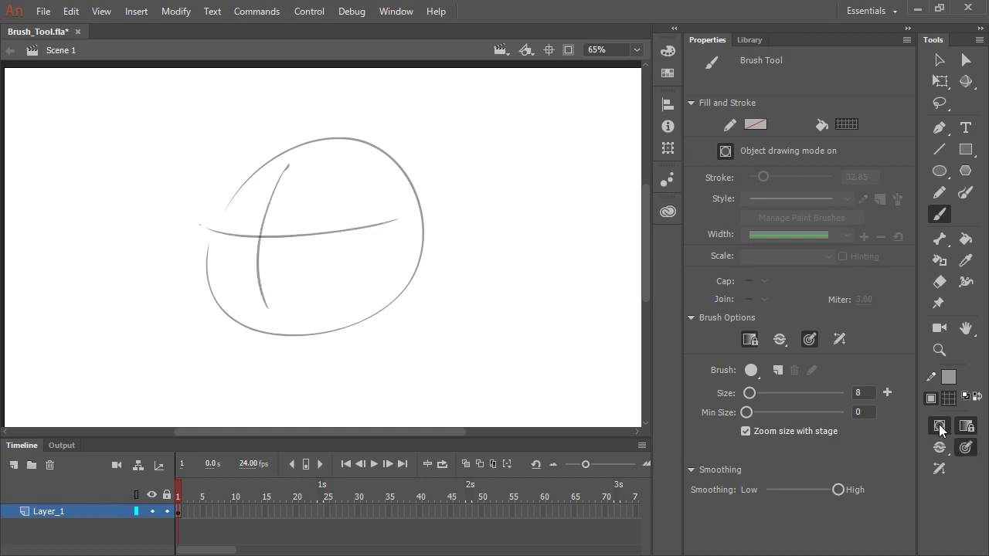
- Sketch the fringe line across the forehead, the hair edge beside the face, and the cheek and chin contour
mouse_move(238, 193)
mouse_down()
mouse_move(379, 160)
mouse_move(193, 195)
mouse_up()
drag(224, 192, 159, 230)
mouse_move(372, 160)
mouse_down()
mouse_move(363, 245)
mouse_move(405, 335)
mouse_up()
drag(364, 250, 380, 411)
drag(273, 147, 228, 208)
drag(262, 161, 208, 267)
drag(209, 249, 246, 325)
drag(285, 340, 318, 337)
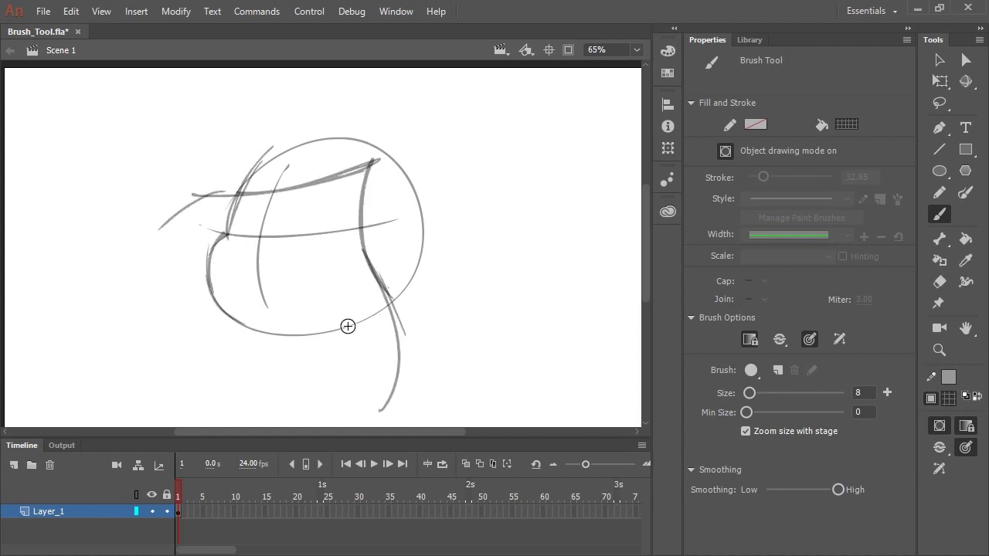
- Sketch two half-round eyes on the eye line, plus the small nose and the lips
drag(296, 233, 320, 190)
drag(299, 229, 357, 231)
drag(315, 193, 354, 209)
drag(296, 234, 344, 236)
drag(299, 235, 381, 222)
drag(229, 228, 249, 229)
mouse_move(210, 228)
mouse_down()
mouse_move(254, 233)
mouse_move(272, 286)
mouse_up()
- Sketch the ponytail's long outer curve behind the head, and the neck and shoulder below the chin
drag(422, 142, 466, 151)
mouse_move(452, 153)
mouse_down()
mouse_move(494, 222)
mouse_move(533, 394)
mouse_up()
drag(529, 369, 533, 386)
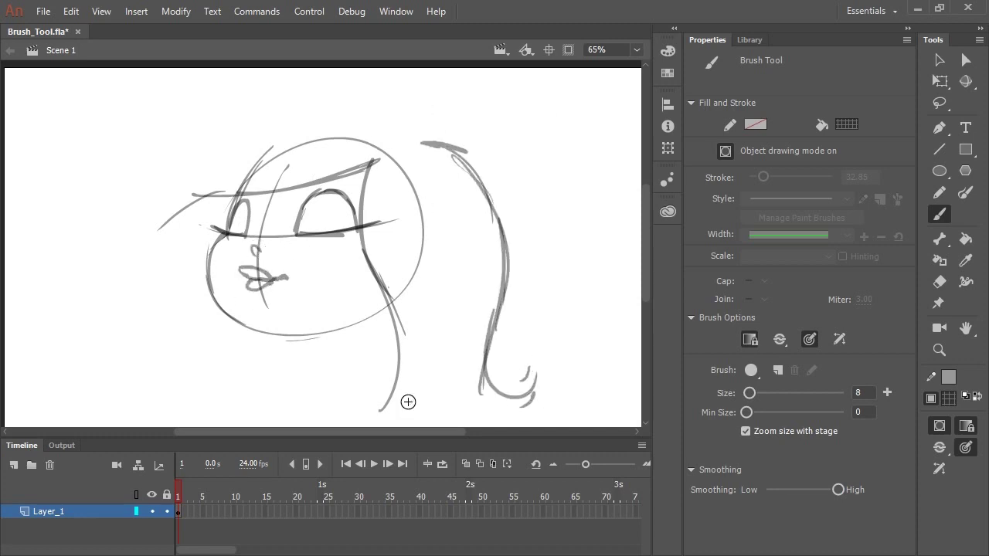
drag(332, 332, 321, 392)
mouse_move(332, 332)
mouse_down()
mouse_move(320, 391)
mouse_move(270, 423)
mouse_up()
drag(312, 361, 269, 423)
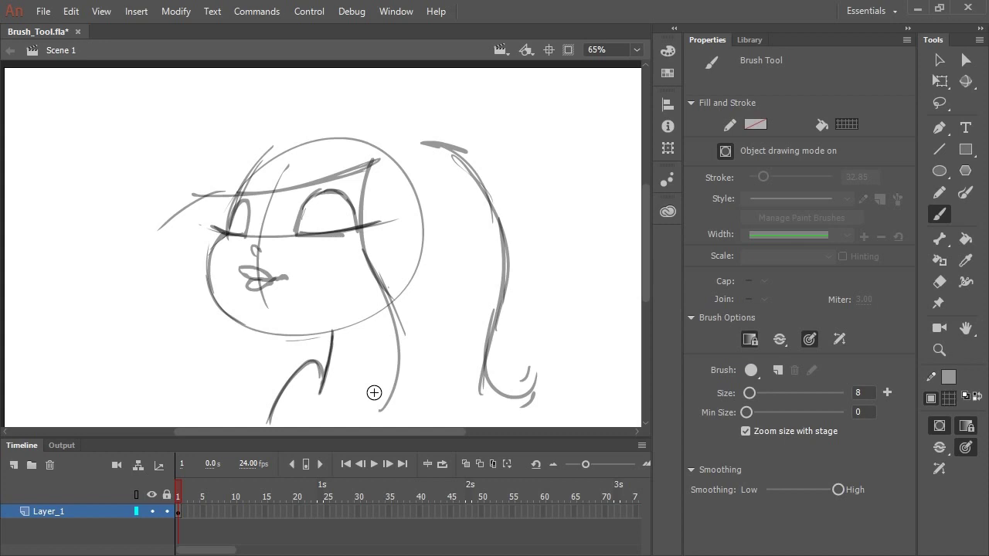
- Sketch the crown of the hair from the ponytail base over the head and the long hair falling in front
mouse_move(424, 143)
mouse_down()
mouse_move(422, 131)
mouse_move(426, 145)
mouse_up()
drag(414, 95, 159, 134)
drag(403, 87, 169, 124)
mouse_move(388, 150)
mouse_down()
mouse_move(262, 190)
mouse_move(166, 246)
mouse_up()
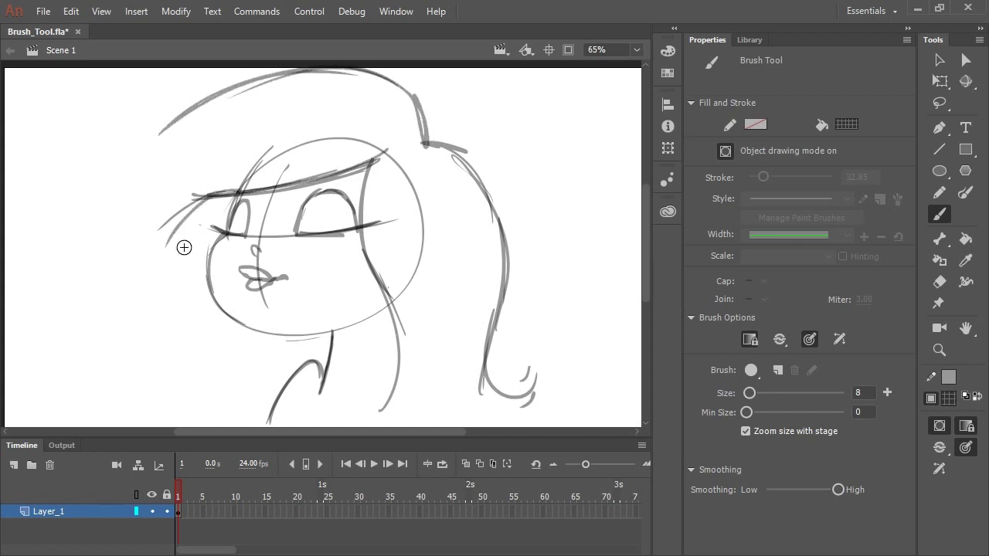
drag(218, 193, 147, 242)
drag(191, 198, 221, 411)
drag(210, 94, 168, 373)
drag(115, 186, 119, 414)
mouse_move(255, 80)
mouse_down()
mouse_move(416, 151)
mouse_move(97, 214)
mouse_up()
- Reinforce the sketched fringe, jawline and eye outlines with darker overlapping strokes
drag(400, 137, 187, 194)
mouse_move(394, 299)
mouse_down()
mouse_move(297, 330)
mouse_move(240, 334)
mouse_up()
drag(307, 195, 293, 238)
drag(289, 238, 384, 223)
drag(229, 235, 260, 237)
drag(229, 194, 263, 190)
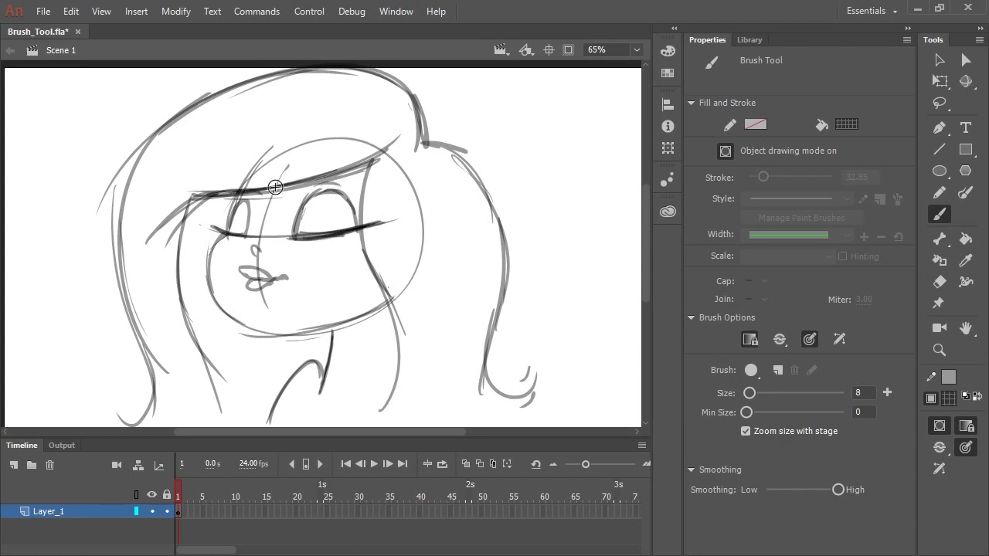
- Add a second outer contour to the ponytail and shade the neck area beneath the jaw
drag(423, 141, 522, 266)
mouse_move(500, 232)
mouse_down()
mouse_move(478, 365)
mouse_move(515, 414)
mouse_up()
drag(376, 272, 397, 377)
drag(407, 439, 406, 453)
drag(340, 342, 391, 331)
drag(398, 369, 383, 417)
- Sketch inner strands in the front hair and the inner edge and strands of the ponytail
drag(191, 218, 205, 333)
mouse_move(214, 328)
mouse_down()
mouse_move(241, 366)
mouse_move(237, 424)
mouse_up()
drag(227, 332, 269, 397)
drag(164, 239, 161, 324)
drag(159, 262, 203, 422)
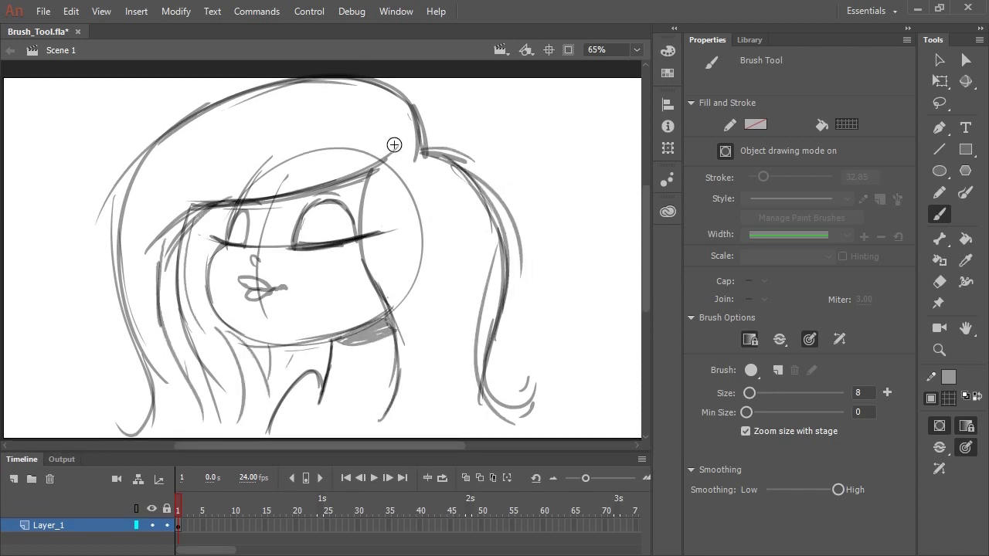
drag(415, 162, 453, 369)
drag(415, 166, 481, 392)
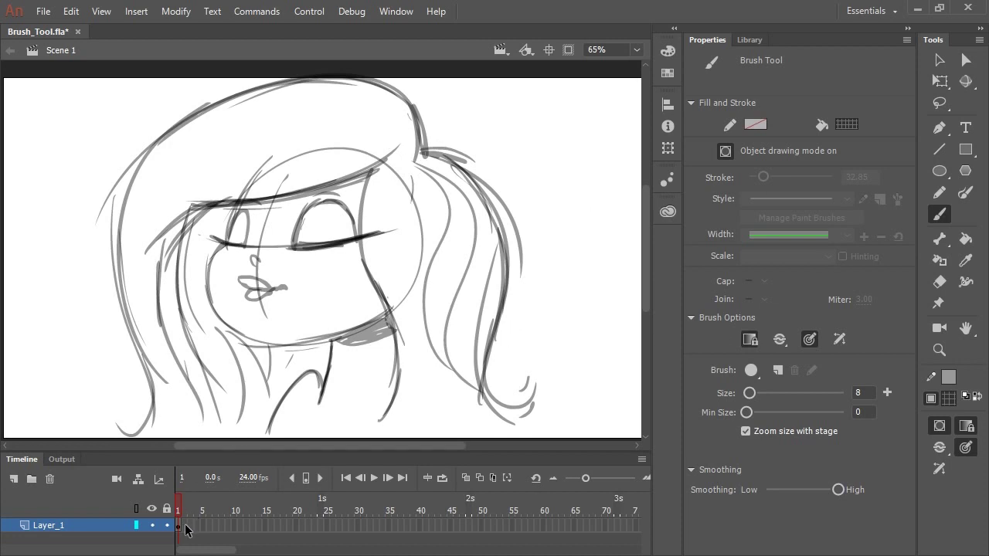
- Insert a blank keyframe at frame 2 of Layer_1 and turn on onion skinning
click(185, 527)
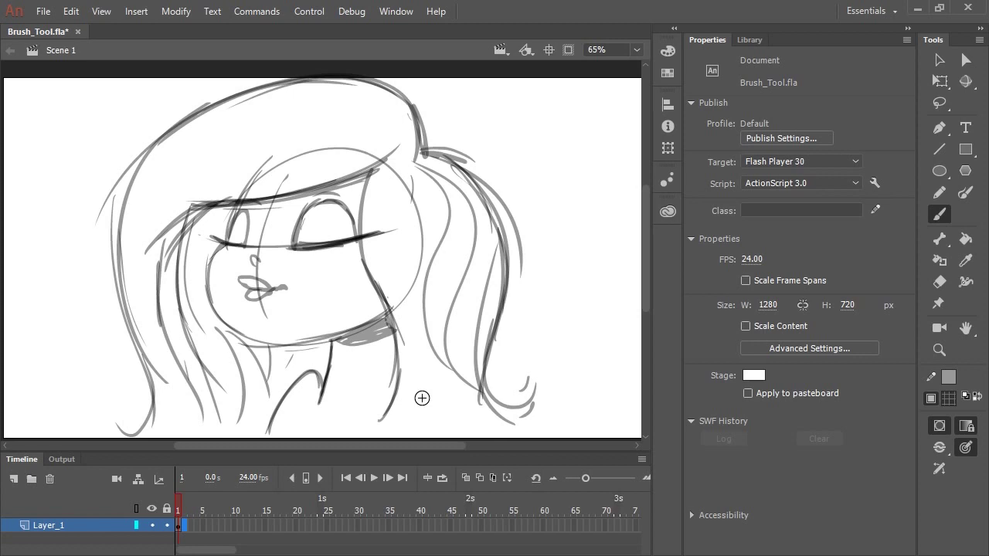
key(F7)
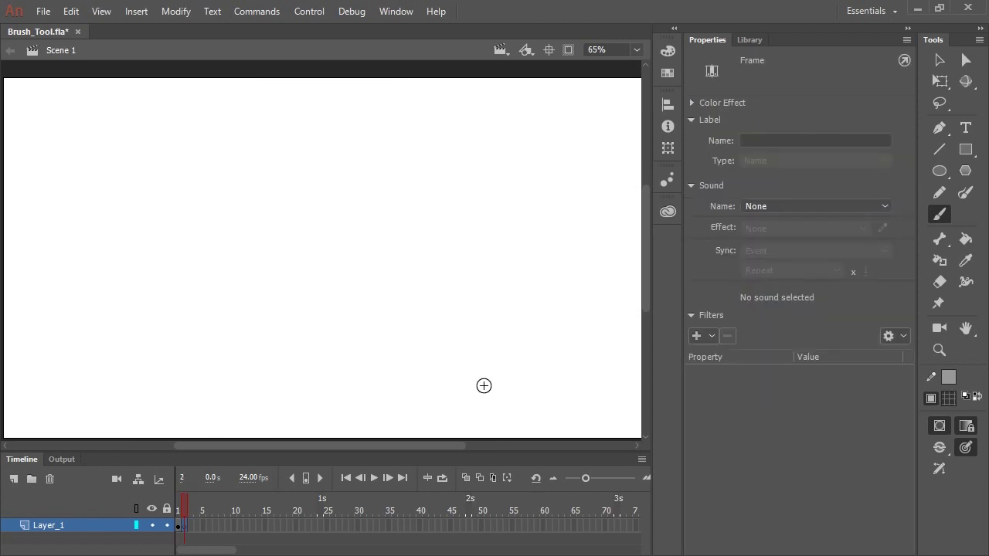
click(466, 478)
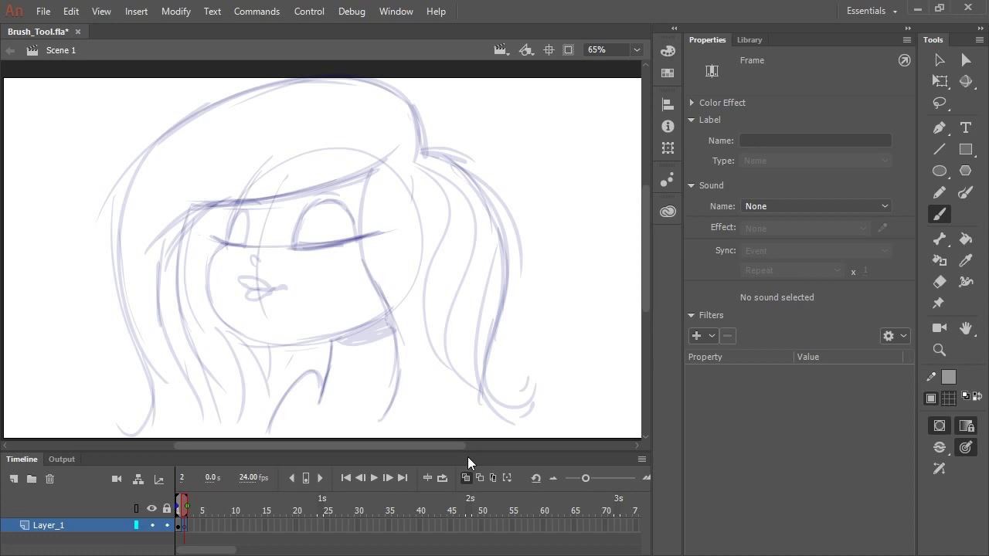
- Set the brush fill to solid black with 100% alpha
click(948, 377)
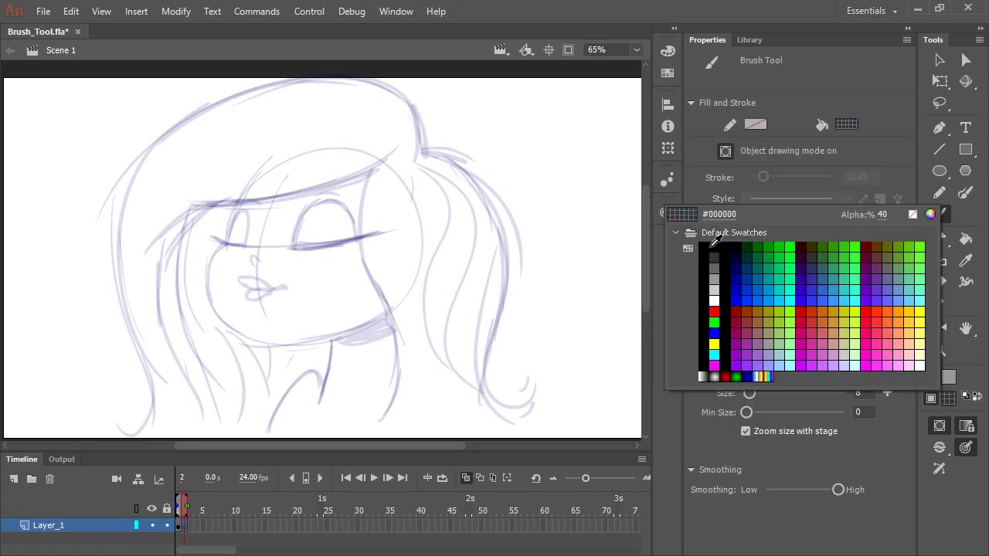
click(712, 245)
click(666, 52)
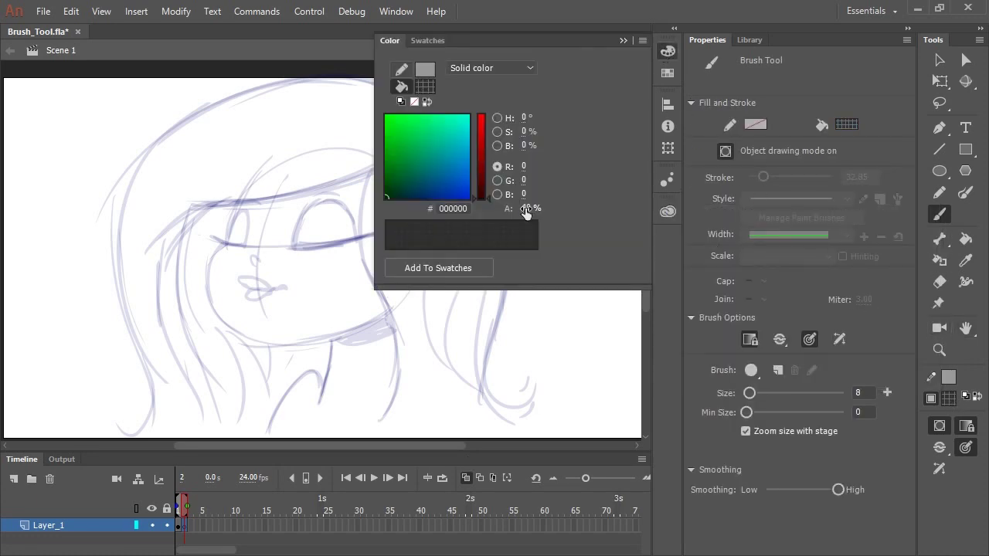
click(624, 40)
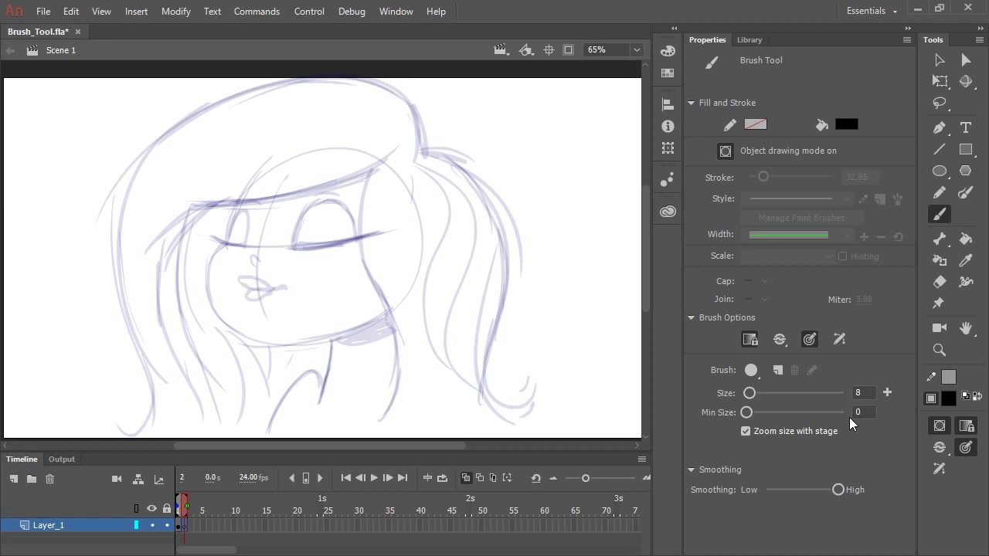
- Add 51 to the brush size presets and set the brush to size 8 with minimum size 3
click(888, 392)
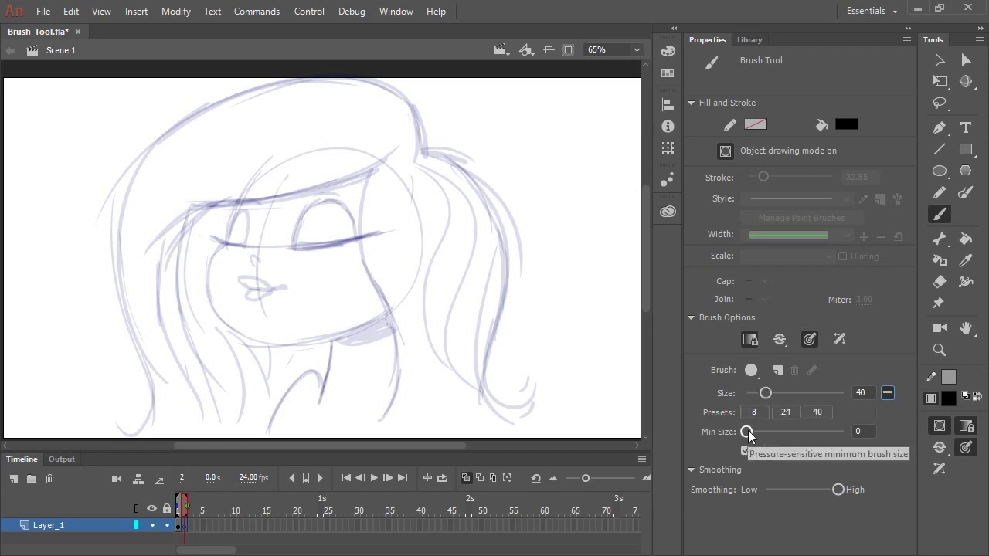
drag(748, 431, 751, 433)
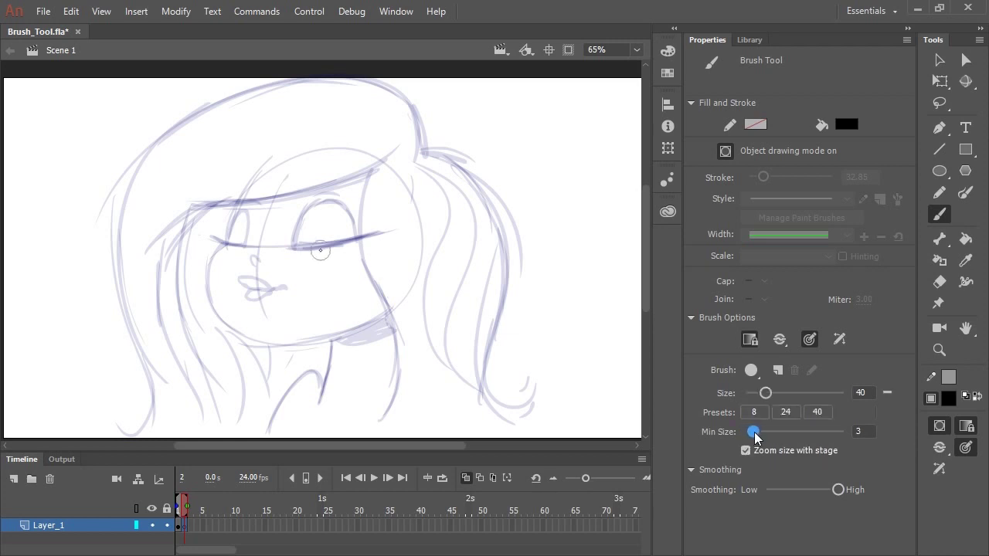
drag(770, 394, 773, 393)
click(888, 392)
click(812, 413)
click(763, 412)
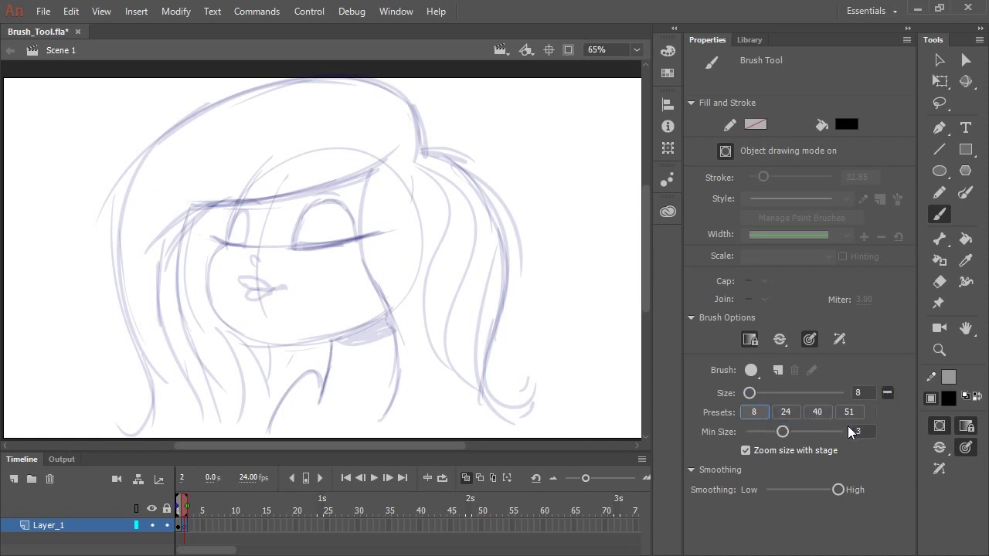
- Turn off object drawing mode and ink the fringe, the hair edge beside the face, and the outer crown and ponytail
key(j)
drag(393, 148, 180, 210)
mouse_move(375, 161)
mouse_down()
mouse_move(392, 352)
mouse_move(386, 421)
mouse_up()
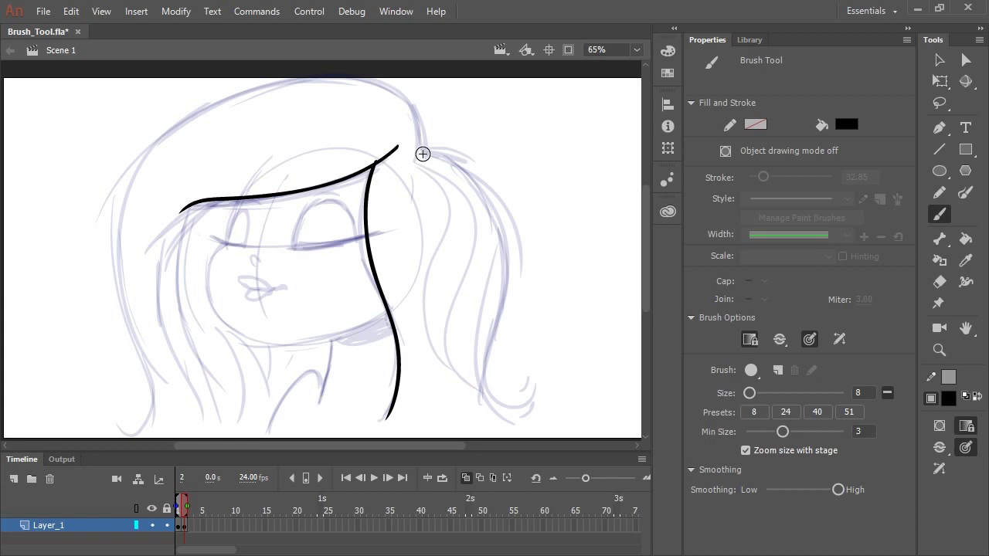
mouse_move(423, 153)
mouse_down()
mouse_move(528, 415)
mouse_move(102, 248)
mouse_up()
- Ink the face contour, nose, lips and the near eye over the sketch
mouse_move(239, 197)
mouse_down()
mouse_move(226, 248)
mouse_move(294, 344)
mouse_move(388, 310)
mouse_up()
drag(258, 254, 255, 268)
mouse_move(286, 287)
mouse_down()
mouse_move(236, 278)
mouse_move(283, 291)
mouse_up()
mouse_move(341, 197)
mouse_down()
mouse_move(292, 248)
mouse_move(356, 242)
mouse_up()
key(ctrl+z)
drag(292, 247, 352, 240)
- Thicken the near eye's lash line at brush size 14, and finish the far eye and its lash at size 8
drag(749, 394, 752, 393)
drag(292, 247, 363, 240)
drag(241, 210, 247, 245)
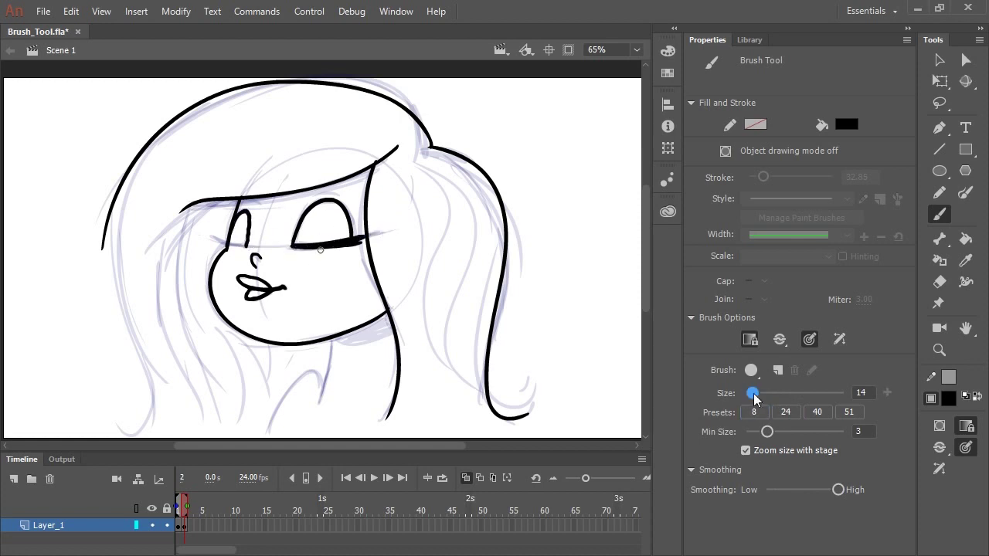
drag(754, 398, 749, 393)
drag(215, 242, 251, 246)
- Ink the neck and shoulder and the long front hair outline with its curled tip
mouse_move(337, 338)
mouse_down()
mouse_move(326, 413)
mouse_move(279, 437)
mouse_up()
drag(116, 202, 137, 439)
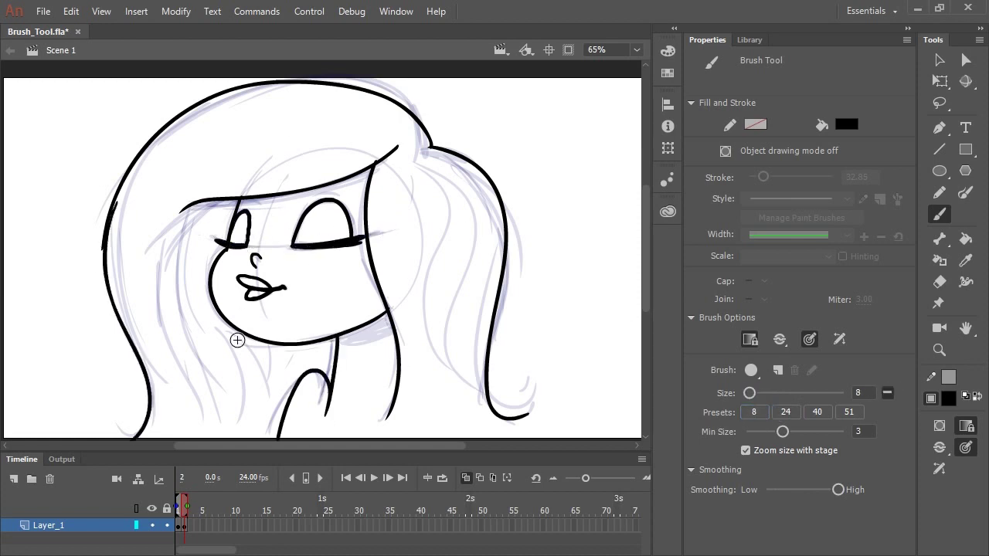
drag(84, 384, 99, 438)
mouse_move(190, 232)
mouse_down()
mouse_move(235, 422)
mouse_move(167, 290)
mouse_up()
- Ink flowing strand lines across the top hair and fringe and down through the ponytail
mouse_move(396, 146)
mouse_down()
mouse_move(150, 305)
mouse_move(145, 215)
mouse_up()
drag(388, 116, 192, 133)
drag(350, 117, 187, 147)
drag(426, 151, 467, 419)
mouse_move(417, 160)
mouse_down()
mouse_move(460, 416)
mouse_move(431, 369)
mouse_move(420, 370)
mouse_up()
key(ctrl+z)
drag(417, 159, 425, 403)
drag(432, 201, 437, 293)
drag(482, 206, 470, 418)
- Set the brush fill to the pale skin colour FFEDD8
click(667, 51)
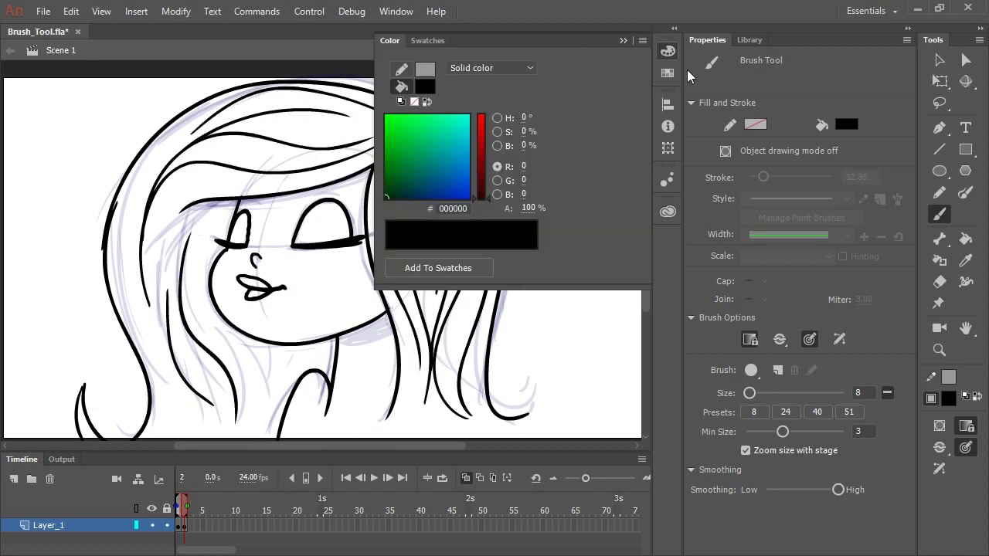
click(427, 87)
click(426, 86)
drag(524, 146, 549, 147)
drag(481, 172, 482, 144)
click(426, 86)
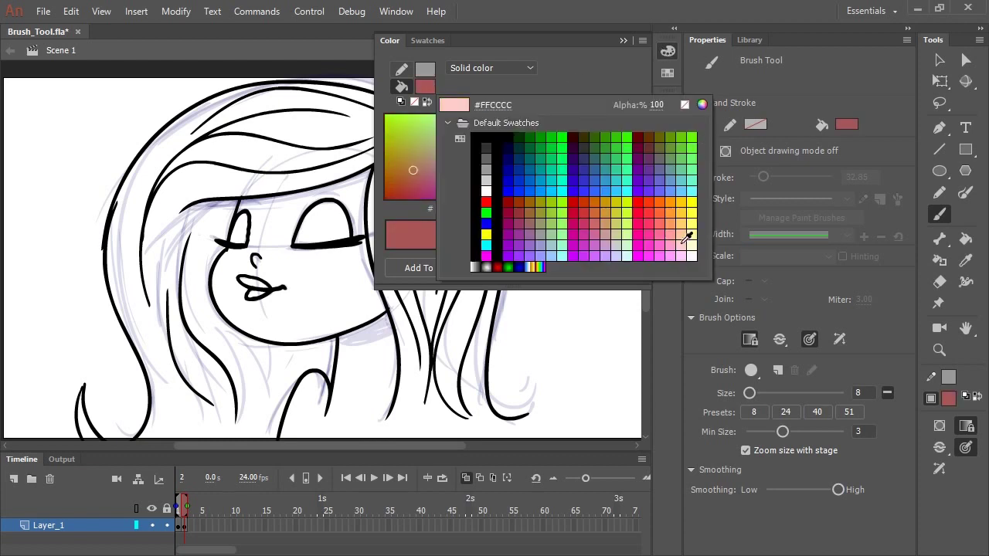
click(683, 242)
click(455, 120)
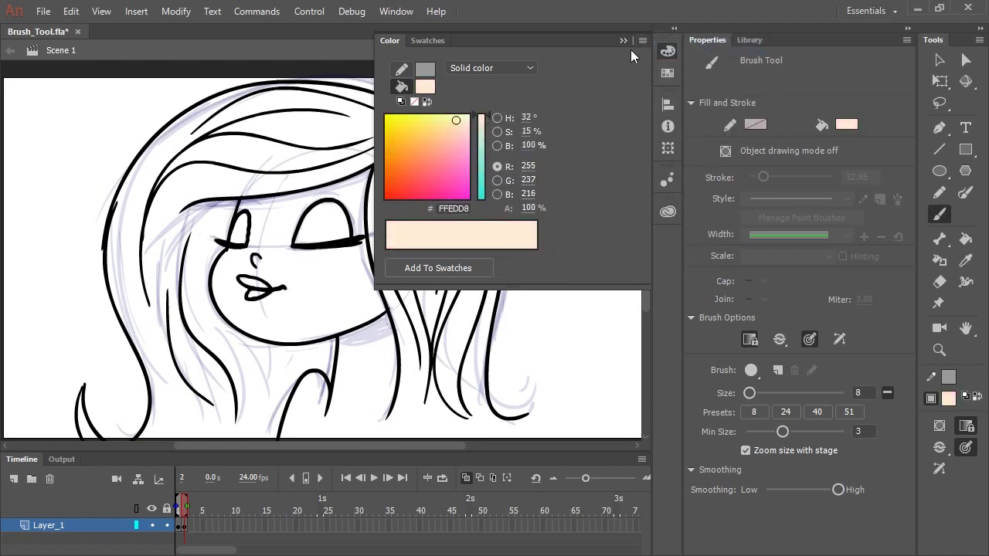
click(668, 50)
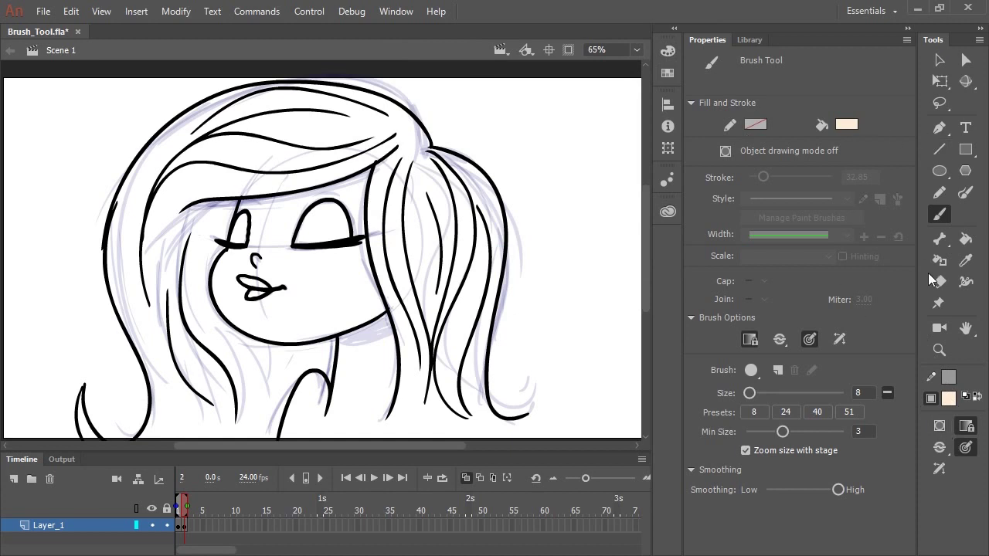
- Switch the brush mode to Paint Behind and paint the face, neck and shoulder at size 68 with minimum size 11
click(943, 451)
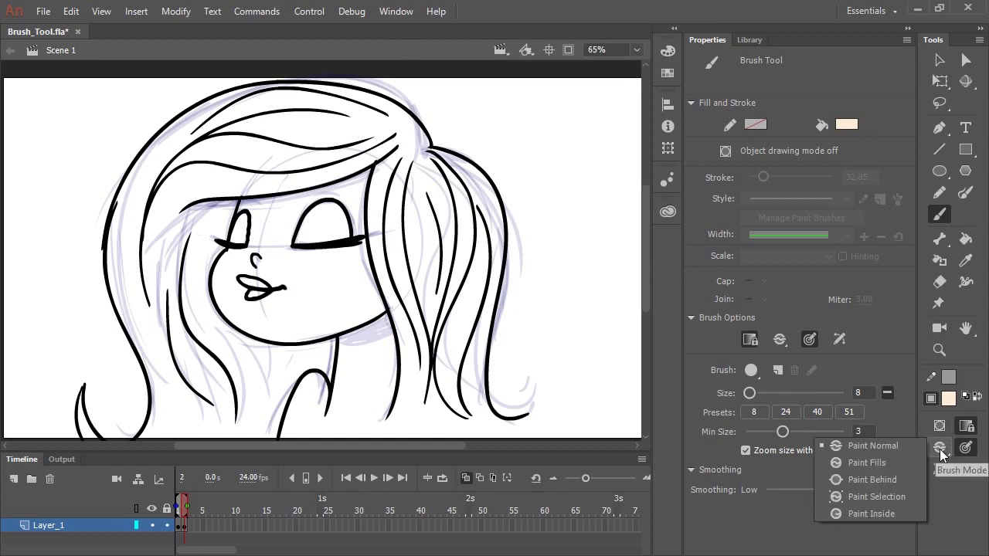
click(879, 480)
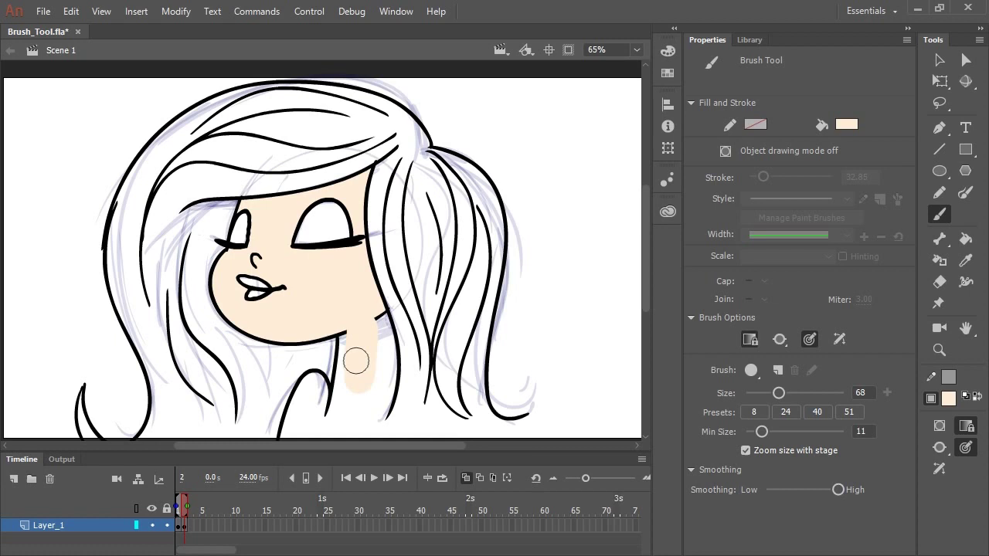
key(ctrl+z)
mouse_move(314, 392)
mouse_down()
mouse_move(368, 333)
mouse_move(340, 435)
mouse_up()
- Darken the pale skin colour into a shadow shade, E0C3A3, for the brush fill
click(949, 398)
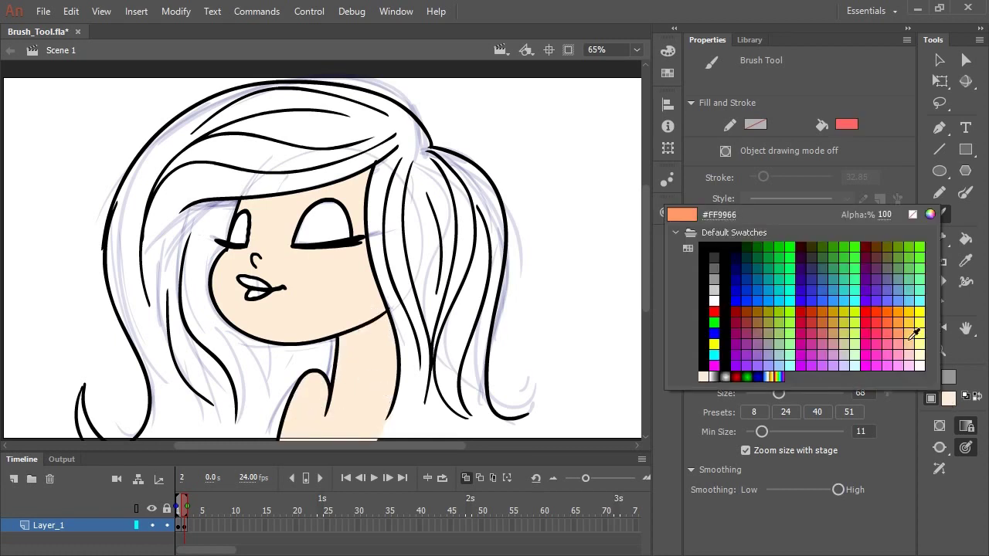
click(951, 400)
click(669, 51)
drag(530, 146, 521, 147)
drag(529, 132, 535, 133)
click(668, 51)
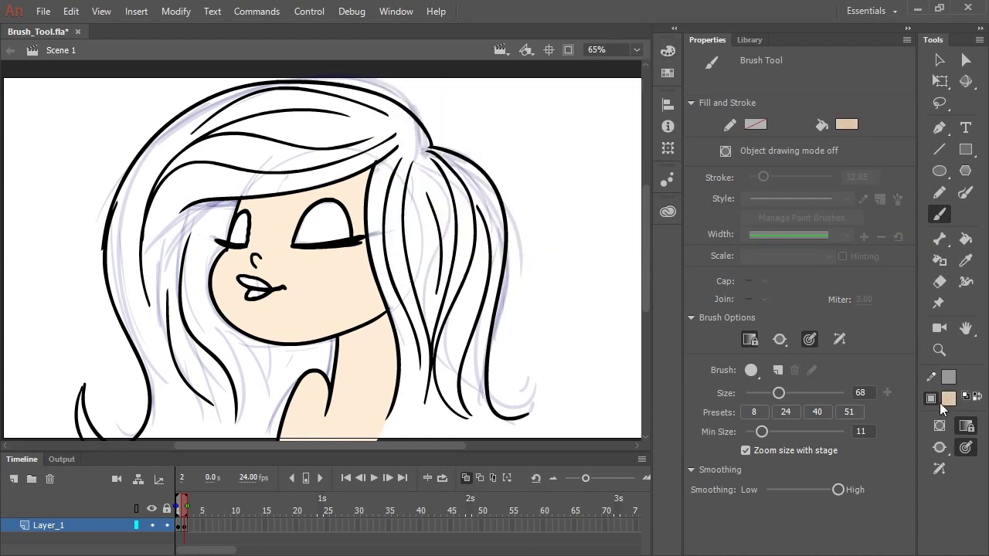
- Switch the brush mode to Paint Inside, reduce the brush size to 36 and paint a shadow along the jaw
click(939, 448)
click(879, 511)
key(bracketleft)
key(bracketleft)
key(bracketleft)
mouse_move(386, 282)
mouse_down()
mouse_move(347, 328)
mouse_move(245, 344)
mouse_up()
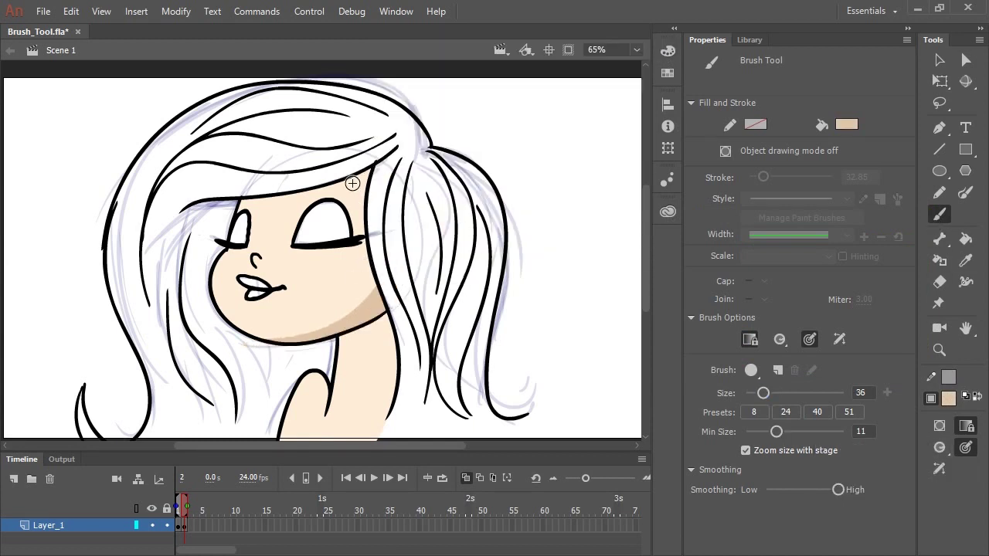
- Paint shadows beneath the fringe, down the face beside the hair, under the chin and along the back of the neck
mouse_move(295, 198)
mouse_down()
mouse_move(326, 189)
mouse_move(232, 199)
mouse_up()
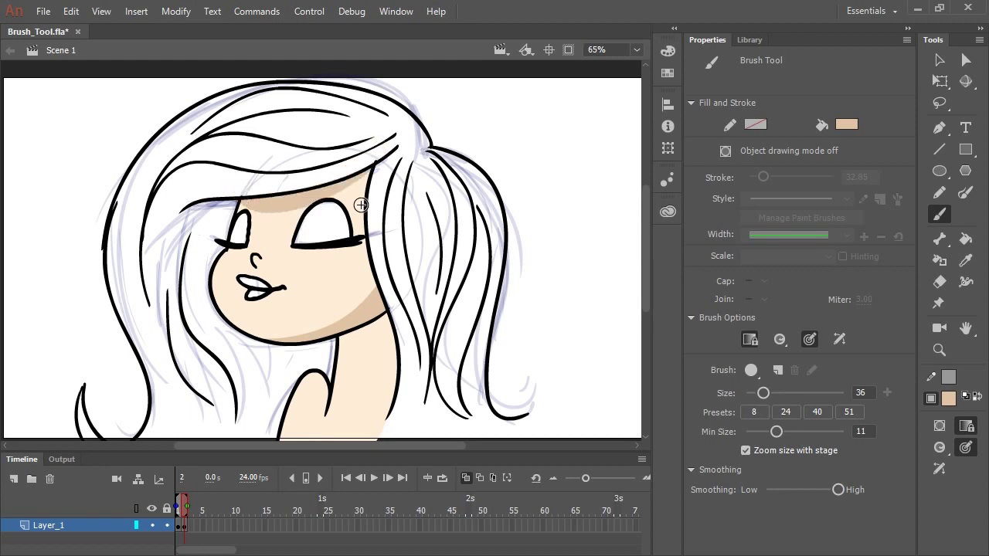
mouse_move(370, 283)
mouse_down()
mouse_move(364, 236)
mouse_move(374, 279)
mouse_up()
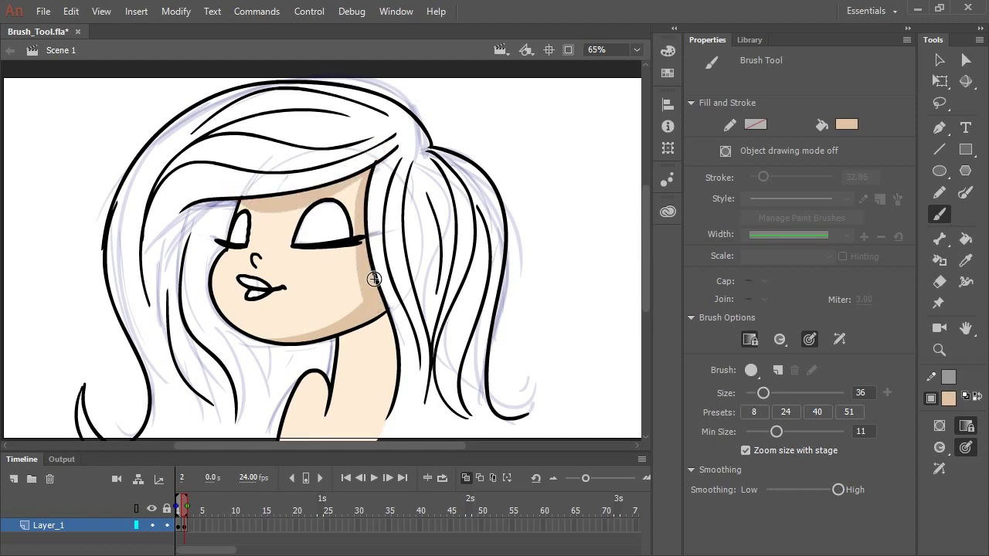
mouse_move(379, 338)
mouse_down()
mouse_move(340, 329)
mouse_move(386, 327)
mouse_move(351, 309)
mouse_up()
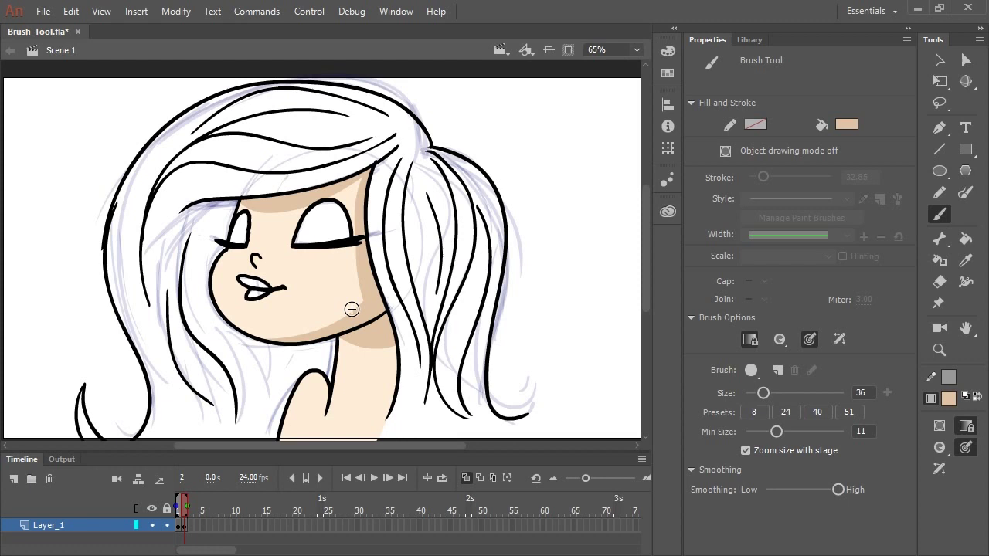
drag(393, 372, 365, 436)
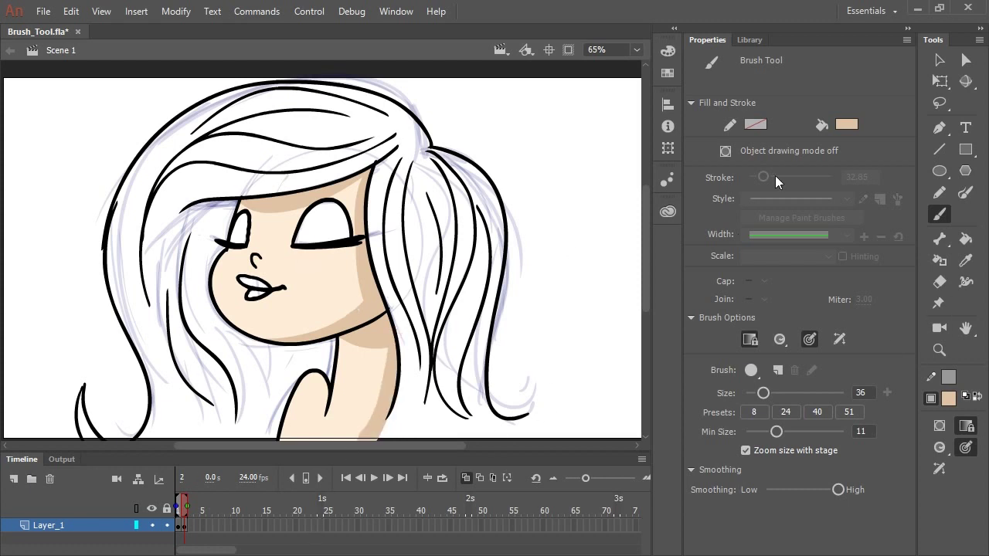
- Sample the FFEDD8 skin colour and lower its saturation to get a near-white highlight fill for the brush
click(668, 50)
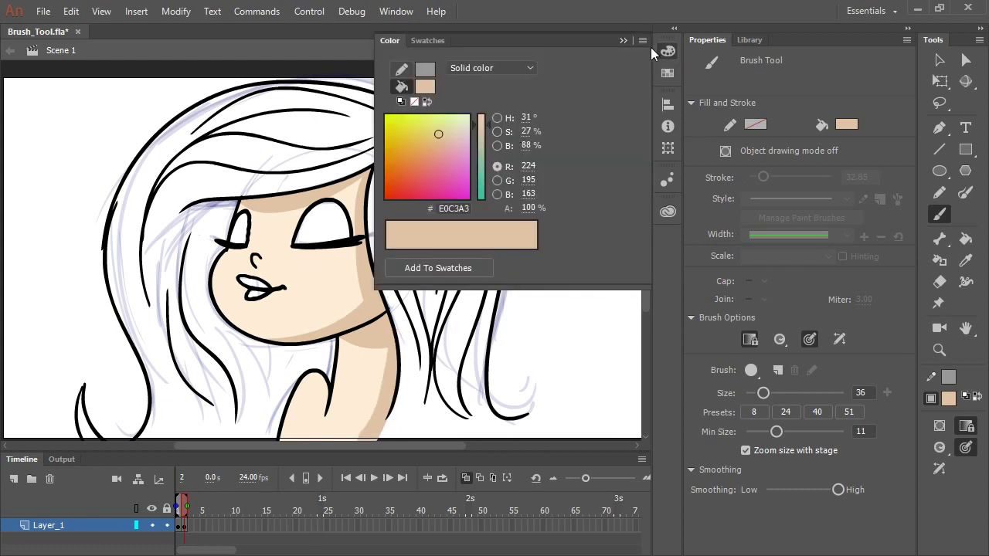
key(i)
click(378, 245)
click(668, 50)
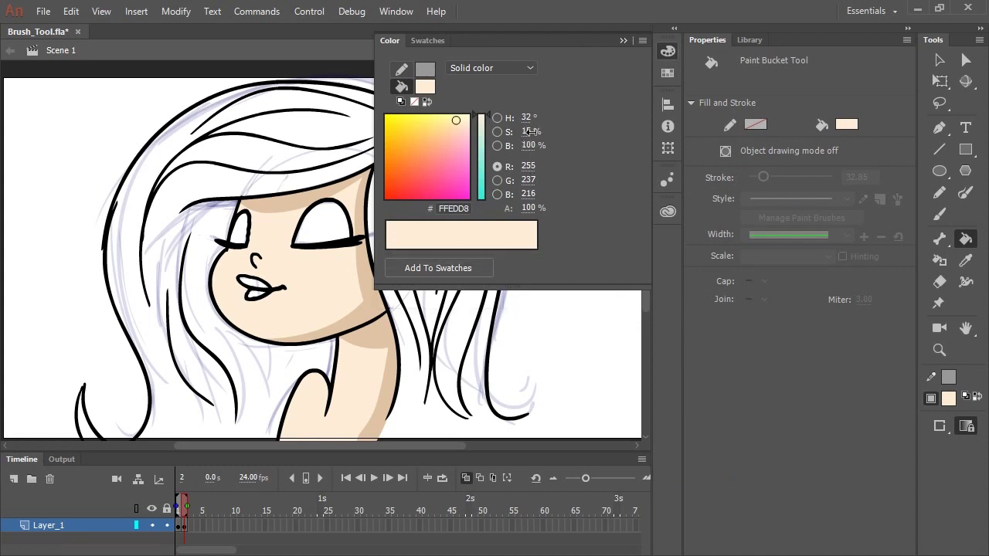
drag(531, 132, 504, 132)
click(504, 297)
key(b)
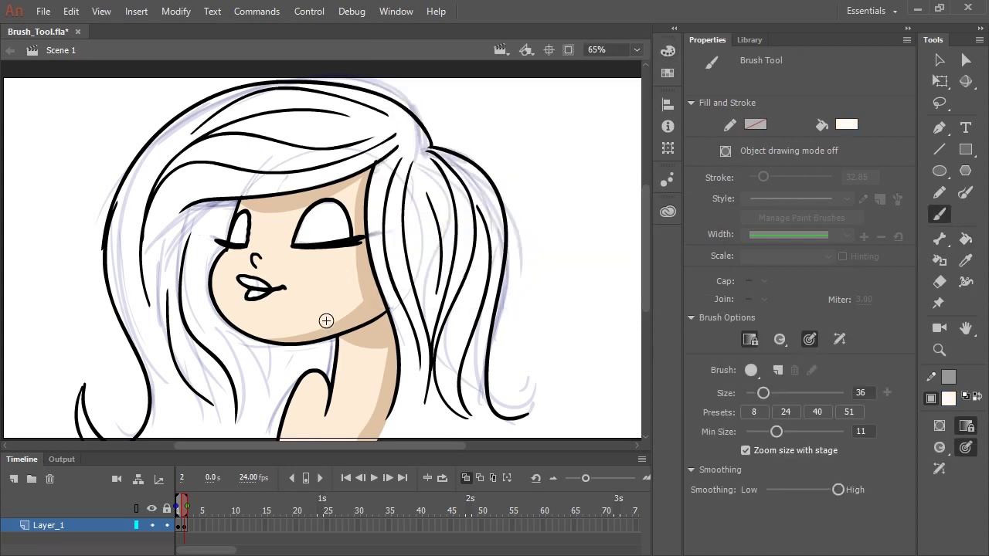
- Paint near-white highlights on the cheeks, nose and chin in Paint Inside mode
click(939, 448)
click(865, 514)
drag(342, 267, 322, 288)
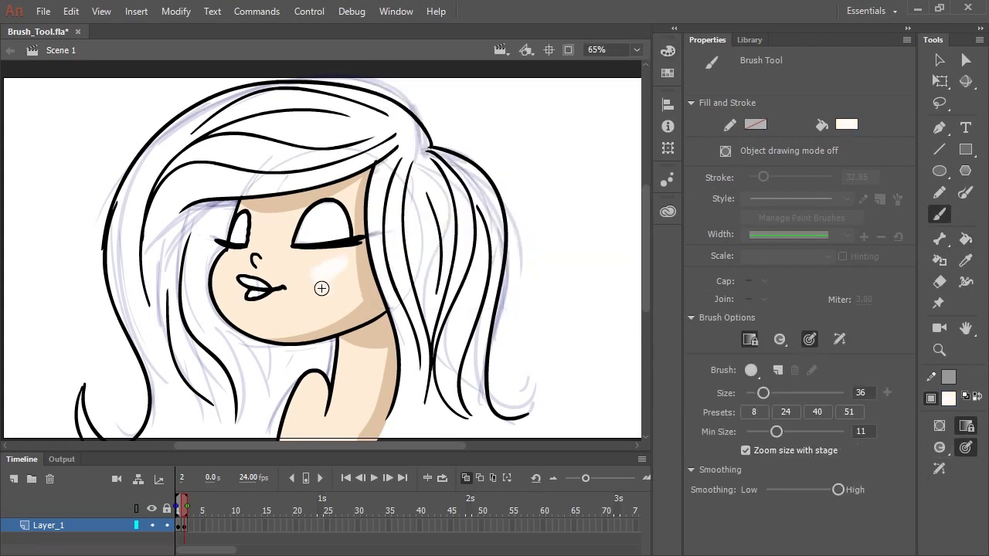
click(265, 246)
drag(230, 258, 225, 264)
drag(239, 310, 246, 319)
- Mix the blue fill 398CD2 and fill both eyelids with it using the Paint Bucket
key(i)
click(668, 51)
click(482, 167)
click(344, 257)
click(669, 51)
click(480, 164)
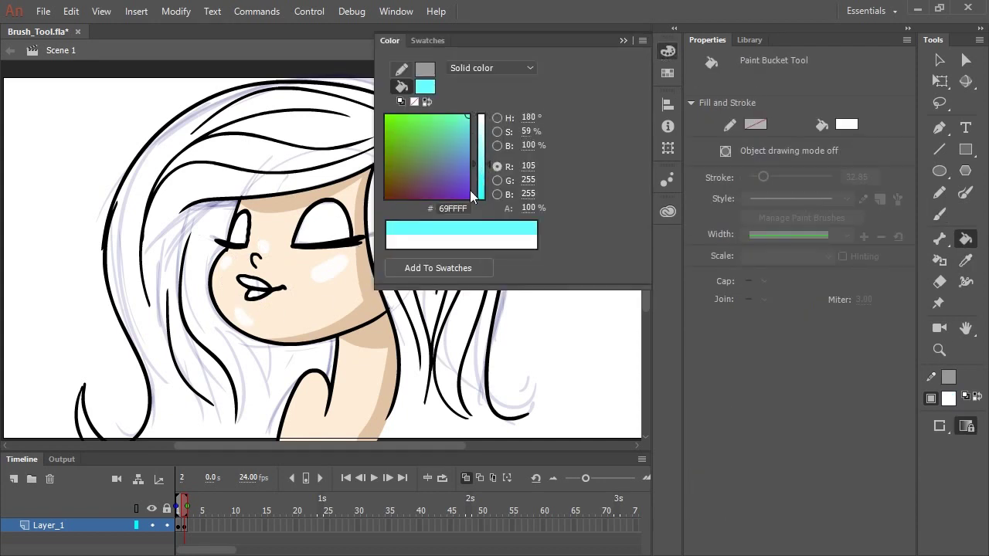
drag(482, 164, 553, 132)
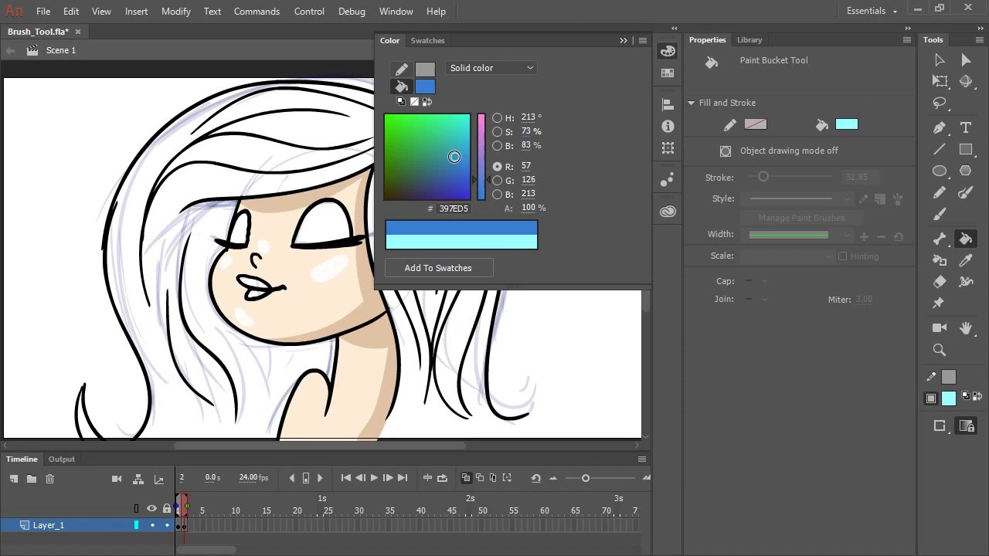
click(326, 226)
click(239, 230)
- Darken the blue fill and brush a shadow inside the right-hand edge of both eyelids in Paint Inside mode
click(668, 51)
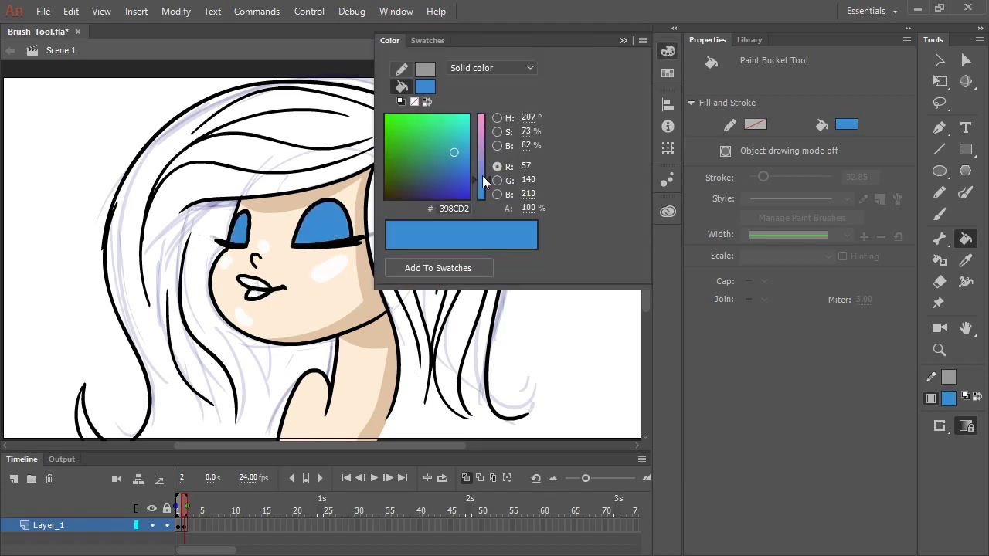
drag(527, 146, 517, 147)
click(537, 292)
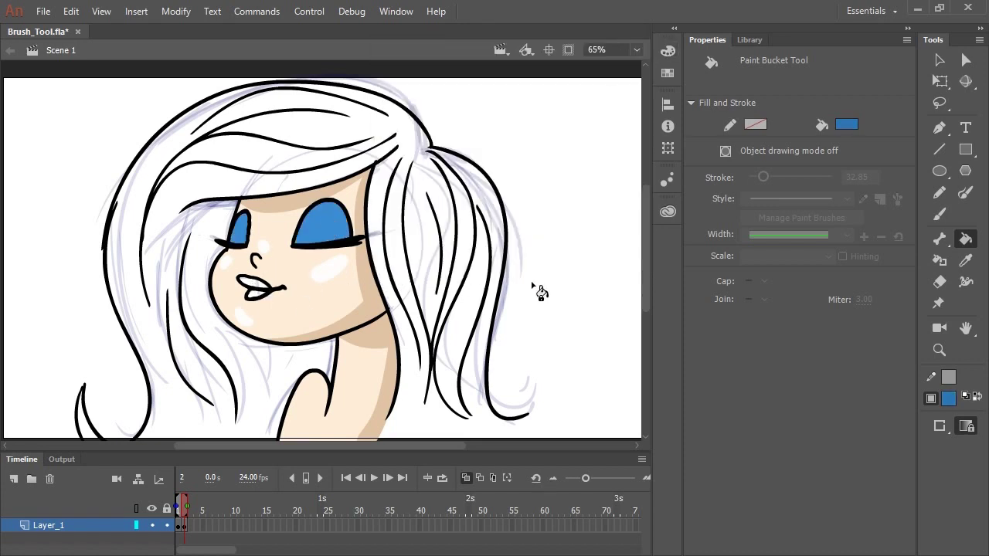
click(939, 215)
click(939, 447)
click(831, 513)
drag(336, 206, 342, 245)
drag(247, 215, 241, 255)
- Sample the eyelid blue, lighten it and paint highlights on the eyelids with the brush at size 22
key(i)
click(323, 228)
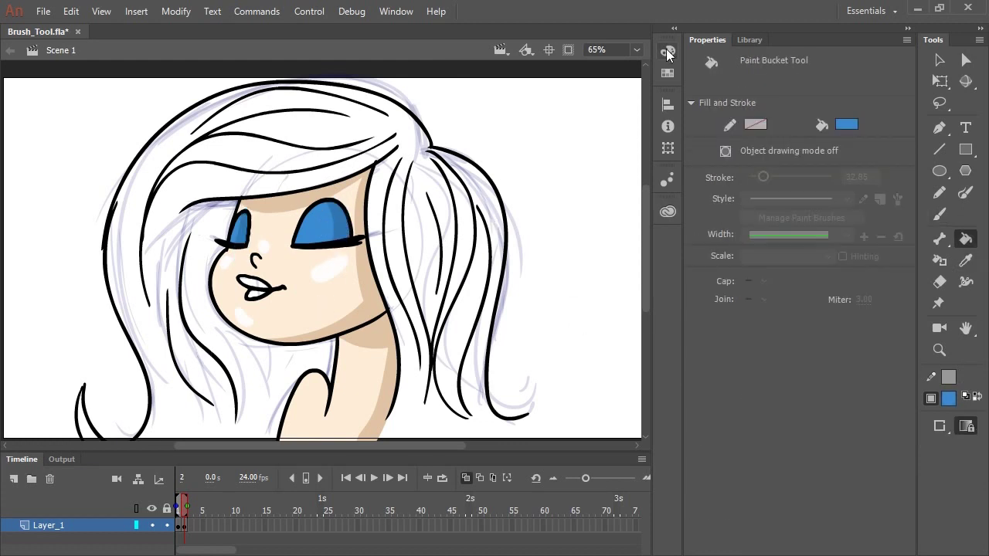
click(668, 52)
mouse_move(530, 131)
mouse_down()
mouse_move(509, 130)
mouse_move(541, 144)
mouse_up()
click(623, 41)
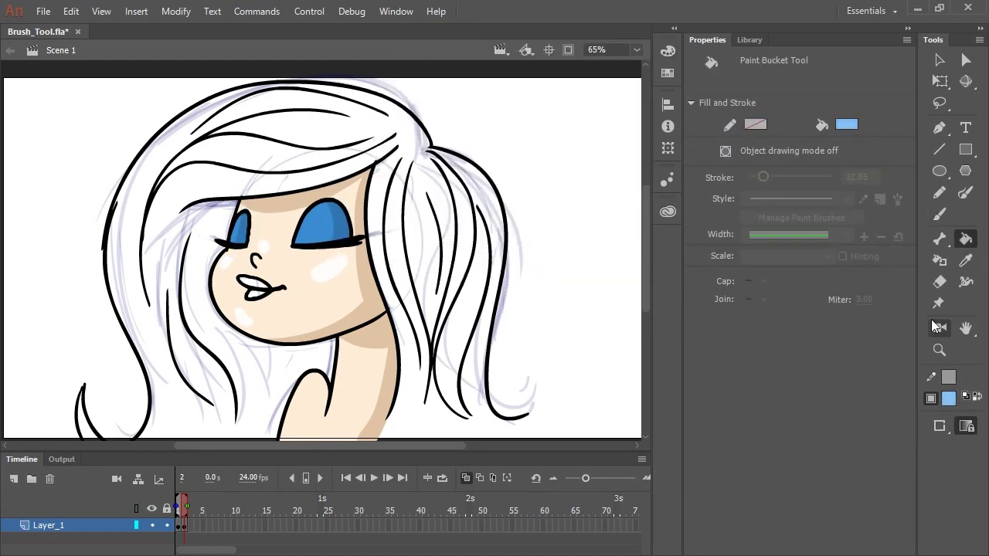
click(940, 214)
drag(762, 394, 756, 392)
drag(322, 209, 307, 244)
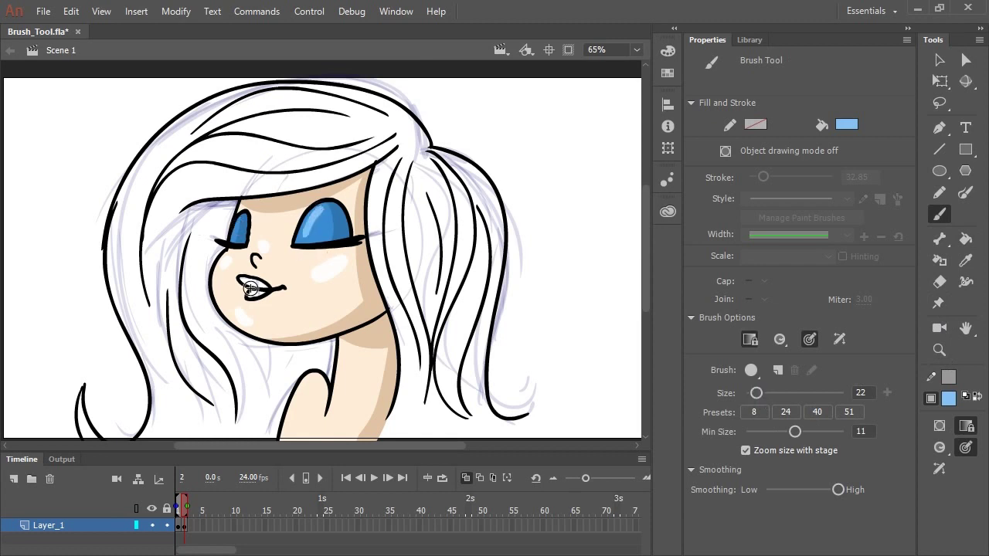
- Choose a red fill from the swatches and fill the upper lip with the Paint Bucket
click(667, 50)
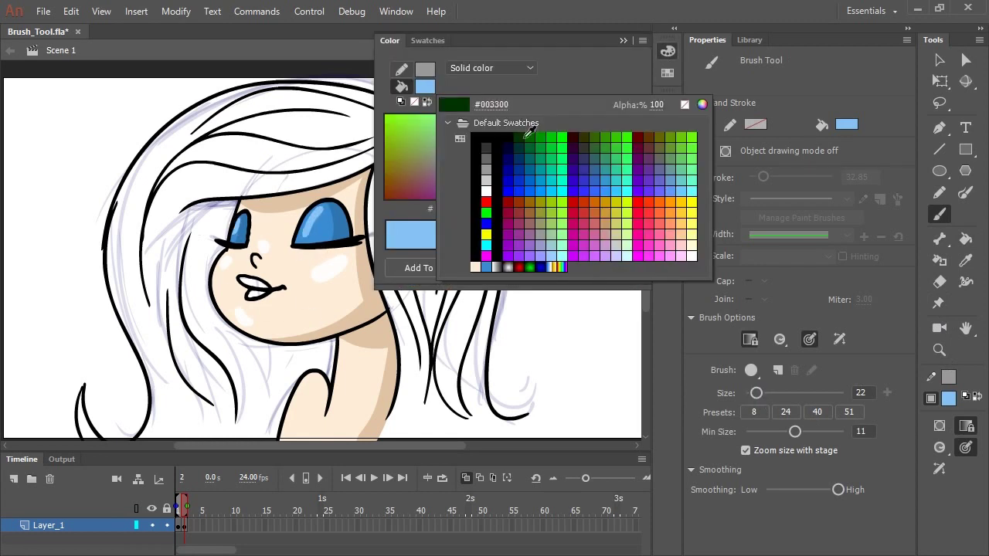
click(574, 195)
key(k)
click(255, 284)
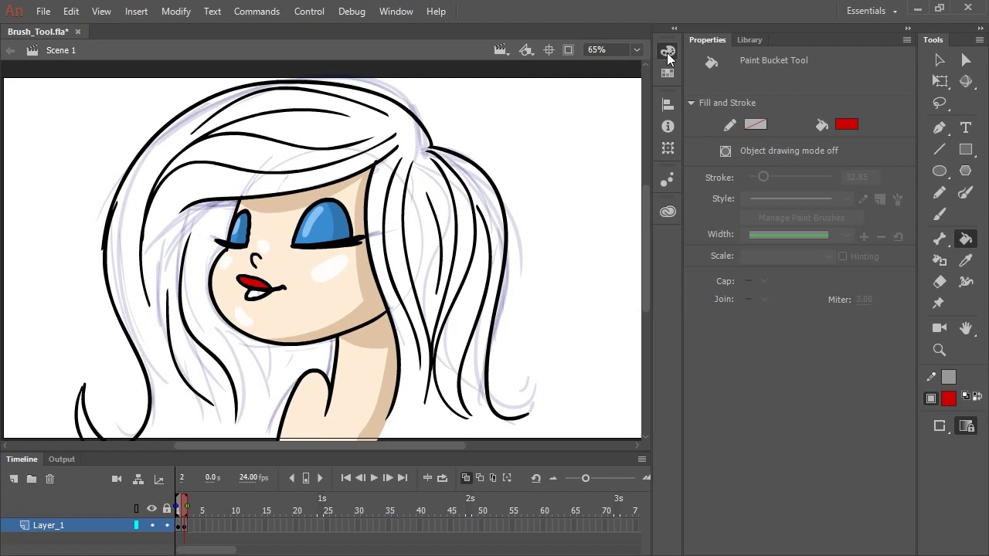
- Darken the red fill and refill the upper lip with it, undoing the misplaced fill on the lower lip
click(667, 53)
click(482, 154)
click(395, 190)
click(267, 295)
key(ctrl+z)
click(256, 283)
- Raise the red fill's saturation and brightness and fill the lower lip with it
click(668, 51)
drag(528, 132, 541, 132)
drag(528, 145, 537, 145)
click(256, 295)
- Start from the brown 996600, adjust it to the dark brown 512108 and add it to the swatches
click(846, 125)
click(705, 255)
click(667, 53)
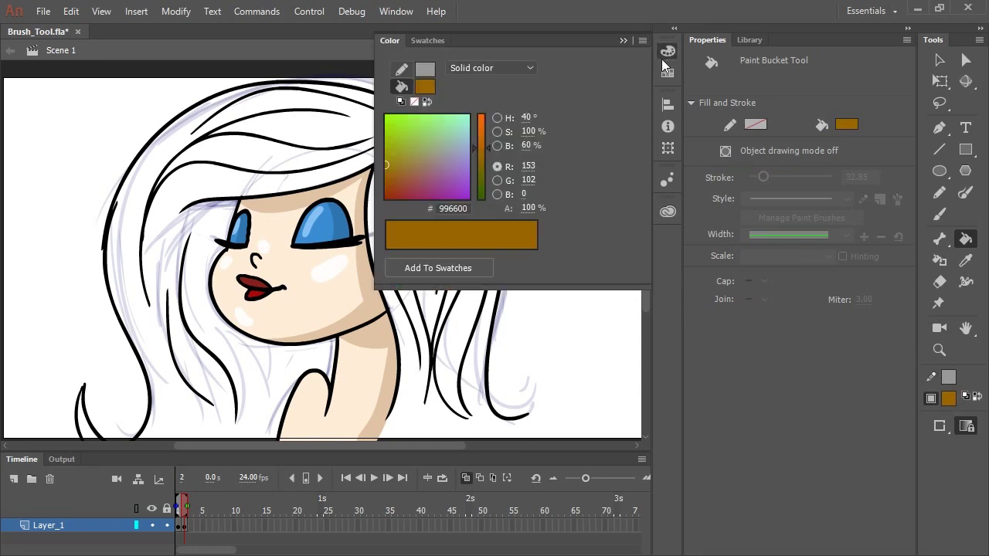
mouse_move(528, 145)
mouse_down()
mouse_move(517, 146)
mouse_move(531, 131)
mouse_up()
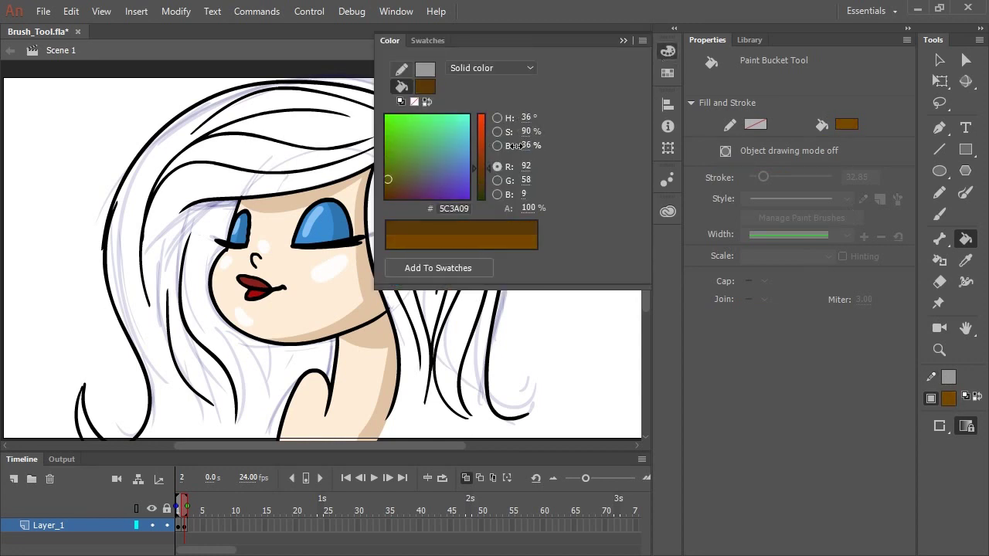
drag(516, 146, 513, 146)
mouse_move(526, 131)
mouse_down()
mouse_move(499, 131)
mouse_move(525, 131)
mouse_up()
drag(526, 118, 514, 117)
click(642, 40)
click(706, 48)
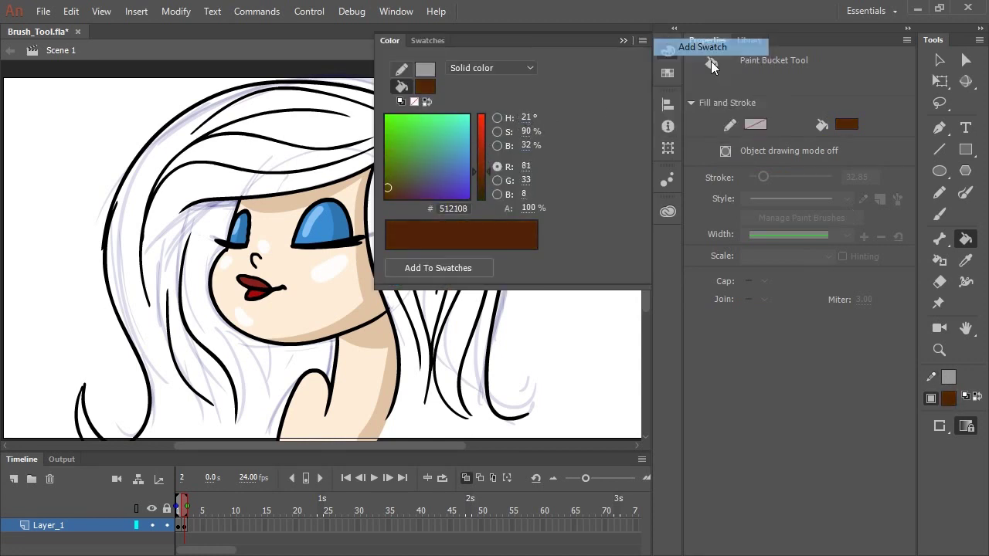
- Switch the brush mode to Paint Behind and paint all the hair dark brown, setting the brush size to 64
key(b)
mouse_move(407, 155)
mouse_down()
mouse_move(402, 278)
mouse_move(414, 310)
mouse_up()
key(ctrl+z)
click(939, 447)
click(873, 478)
mouse_move(400, 158)
mouse_down()
mouse_move(428, 348)
mouse_move(411, 430)
mouse_up()
drag(797, 393, 777, 397)
mouse_move(432, 164)
mouse_down()
mouse_move(486, 208)
mouse_move(478, 307)
mouse_move(434, 179)
mouse_move(451, 413)
mouse_move(448, 403)
mouse_move(475, 407)
mouse_move(521, 429)
mouse_up()
mouse_move(421, 143)
mouse_down()
mouse_move(349, 150)
mouse_move(301, 97)
mouse_move(212, 196)
mouse_move(144, 180)
mouse_move(166, 414)
mouse_move(316, 316)
mouse_move(324, 320)
mouse_up()
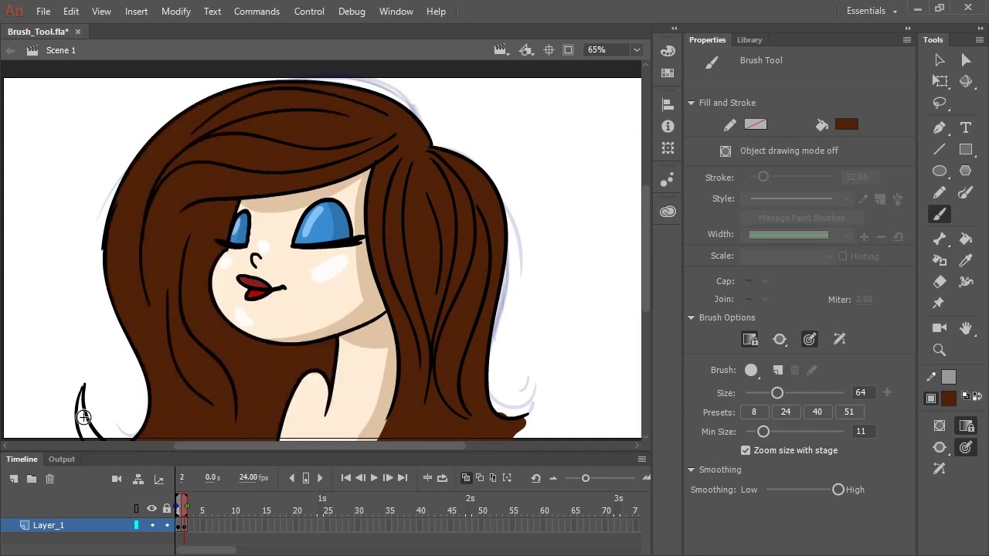
- Reduce the brush size to 25 and paint the curled hair tip in the same dark brown
key(k)
drag(84, 437, 107, 353)
key(b)
key([)
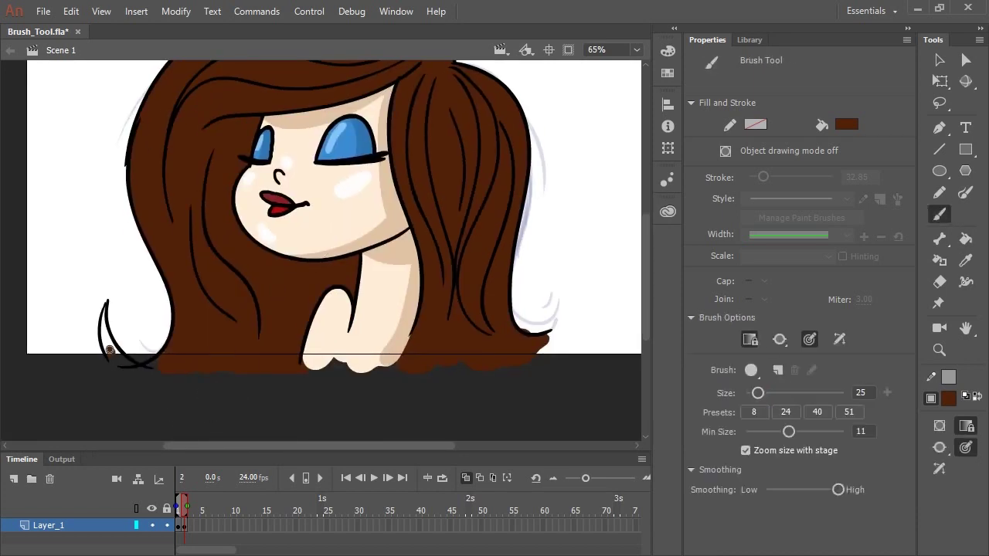
- Raise the brightness of the brown brush fill to get a lighter hair highlight shade
click(668, 50)
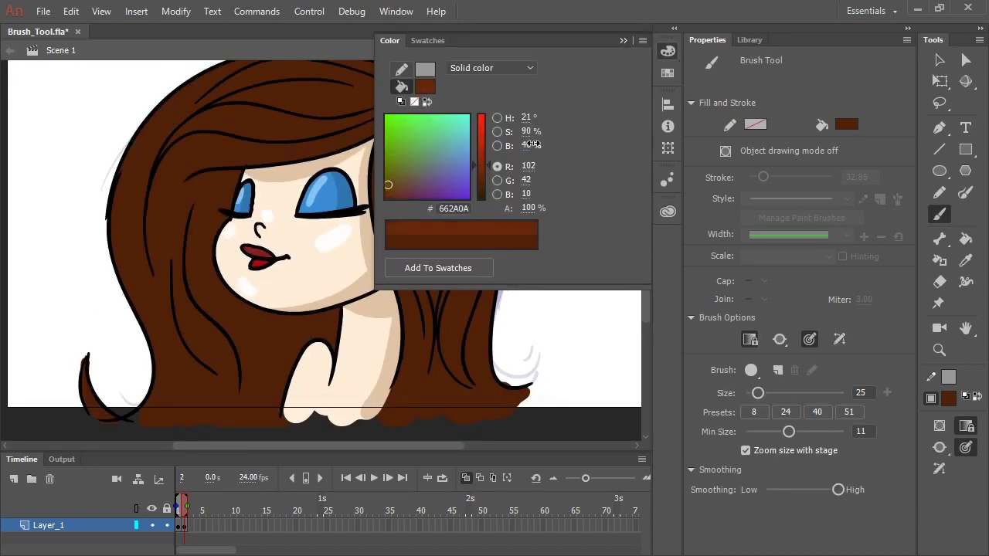
drag(533, 143, 541, 144)
click(936, 284)
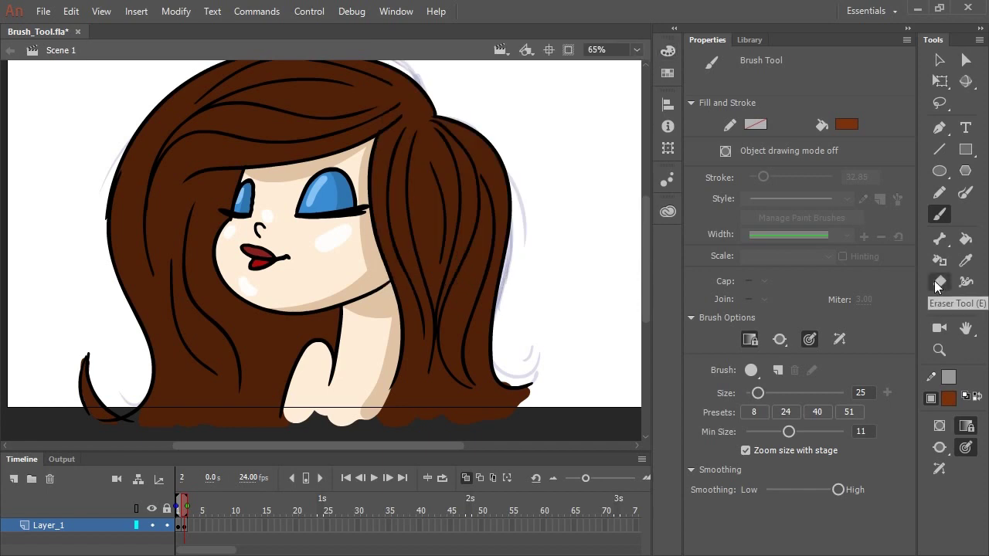
- Switch the brush mode to Paint Inside and reduce the brush size to 11 with minimum size 8
click(940, 448)
click(866, 516)
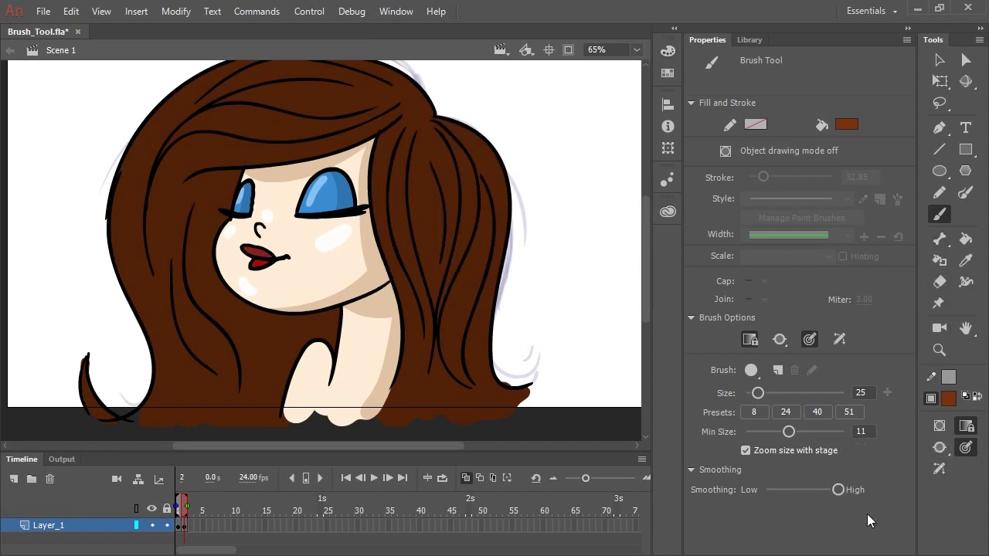
drag(386, 168, 447, 266)
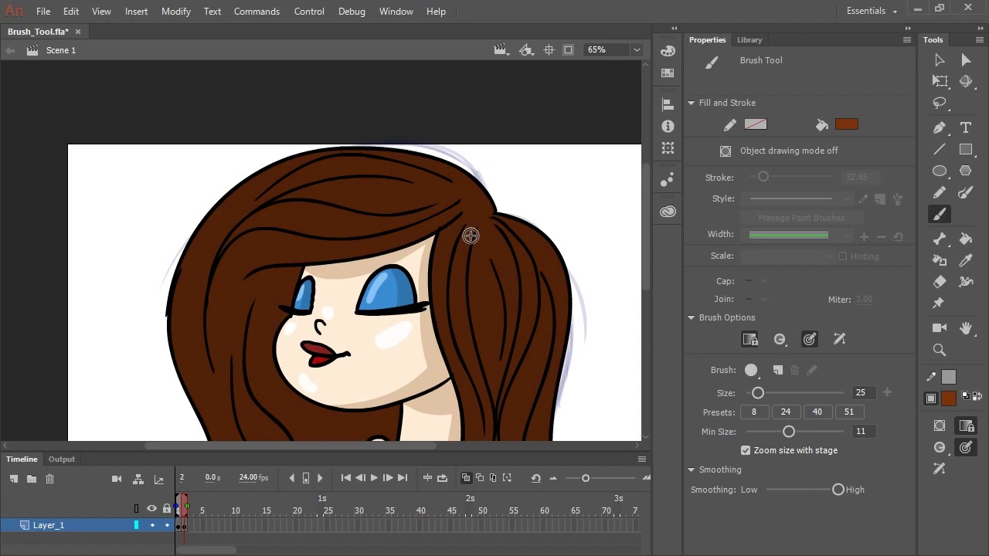
drag(759, 392, 751, 392)
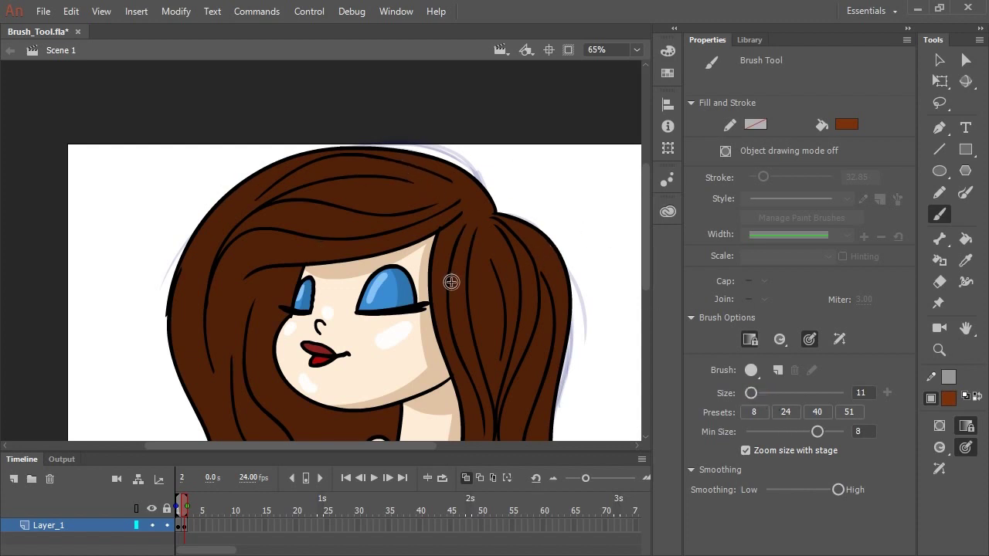
scroll(466, 344, down, 3)
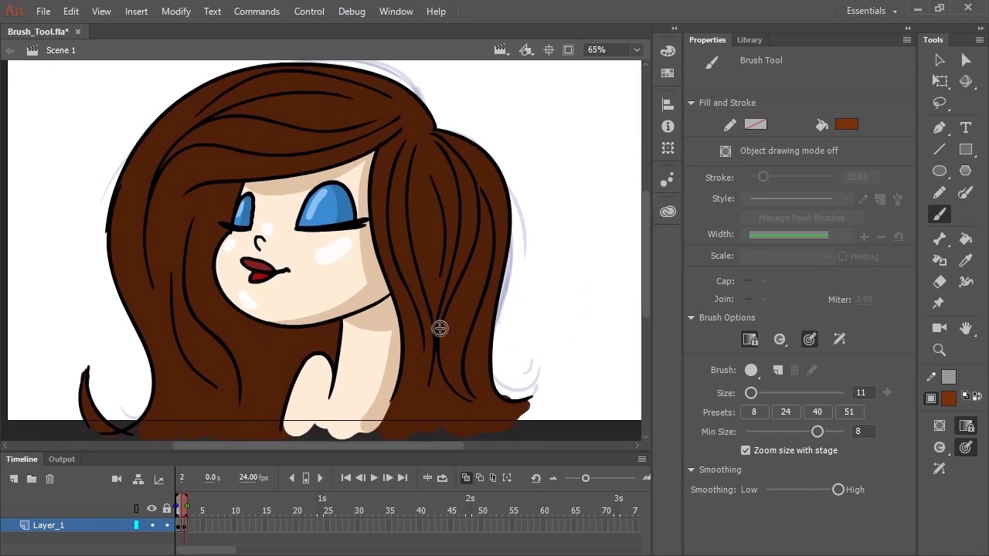
- Switch the brush mode to Paint Selection for the hair highlights
key(v)
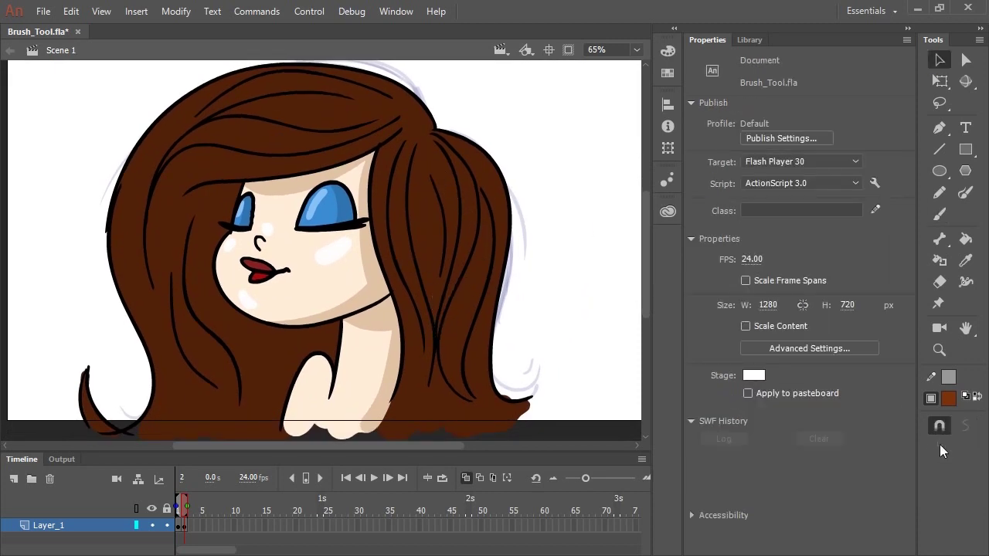
key(b)
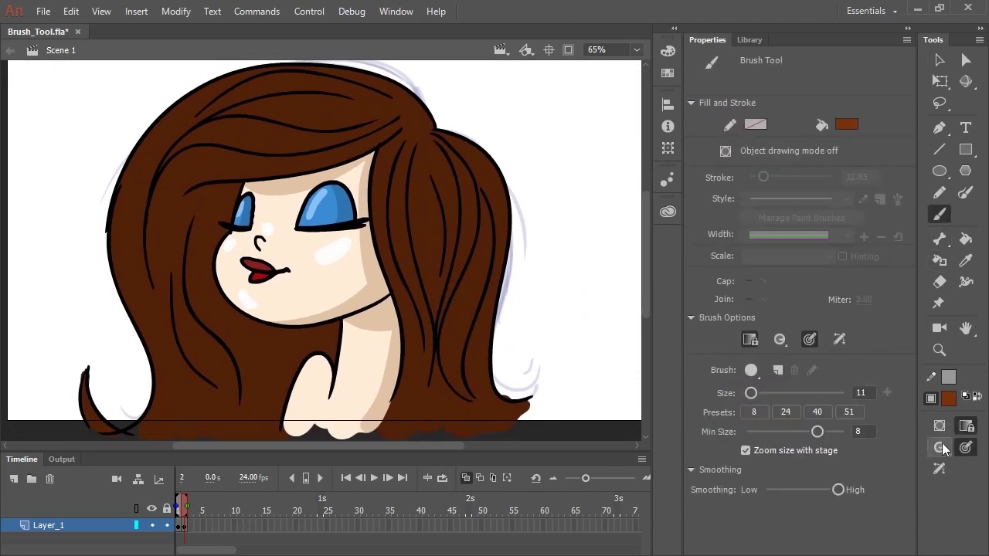
click(940, 446)
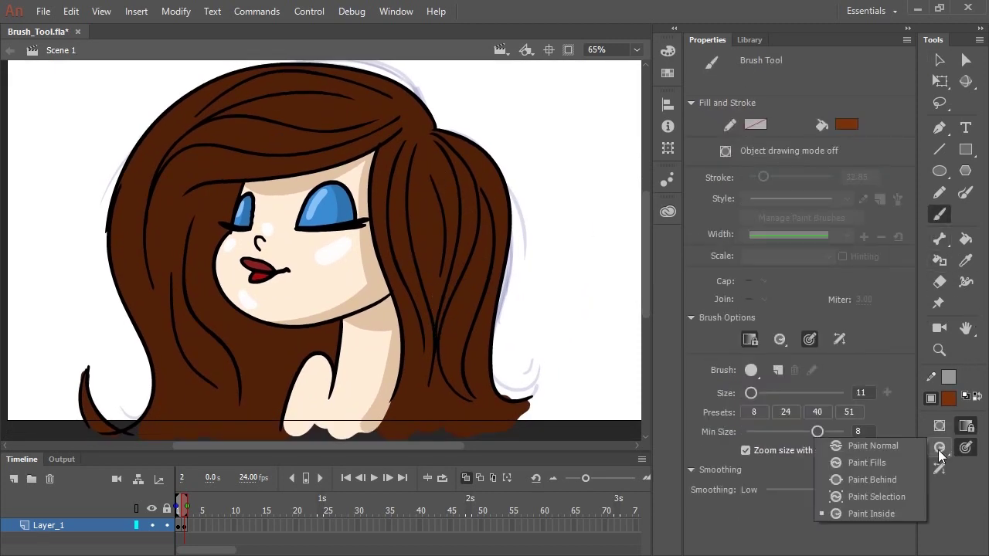
click(884, 497)
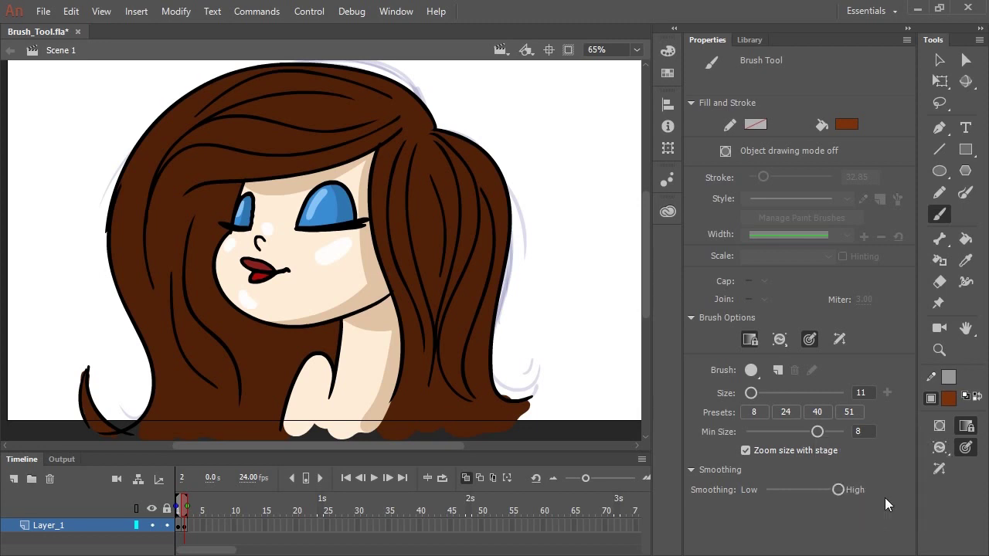
- Select the dark brown hair fill, paint lighter brown highlight strokes along the strands and ponytail, and clear the selection
key(v)
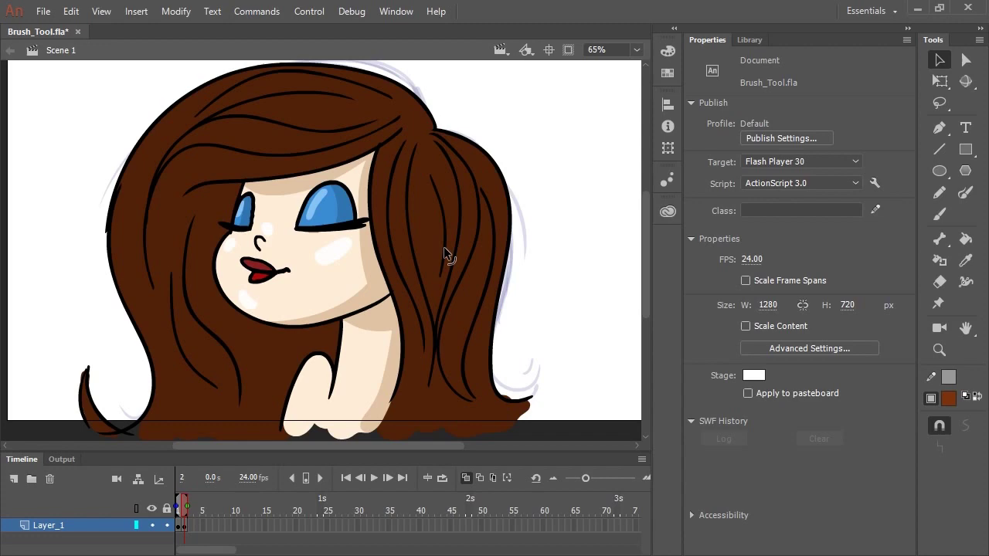
click(471, 280)
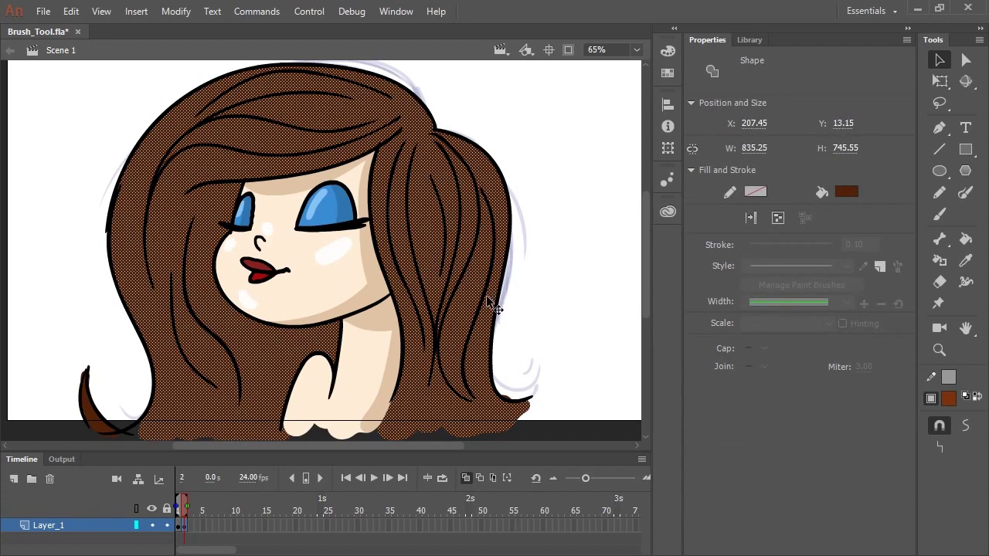
key(b)
mouse_move(306, 99)
mouse_down()
mouse_move(375, 152)
mouse_move(232, 255)
mouse_up()
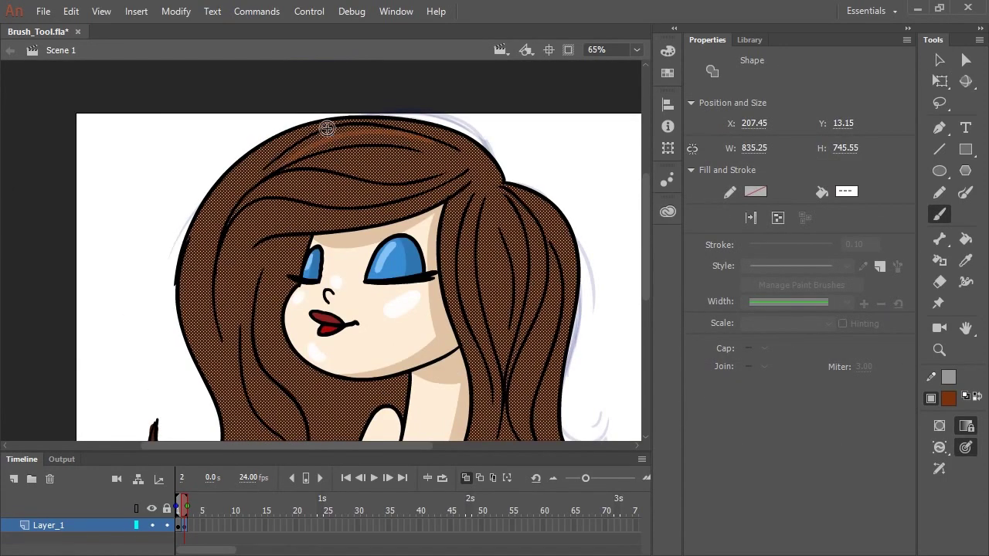
drag(351, 129, 231, 207)
mouse_move(428, 158)
mouse_down()
mouse_move(306, 160)
mouse_move(257, 182)
mouse_up()
mouse_move(425, 202)
mouse_down()
mouse_move(232, 223)
mouse_move(222, 262)
mouse_up()
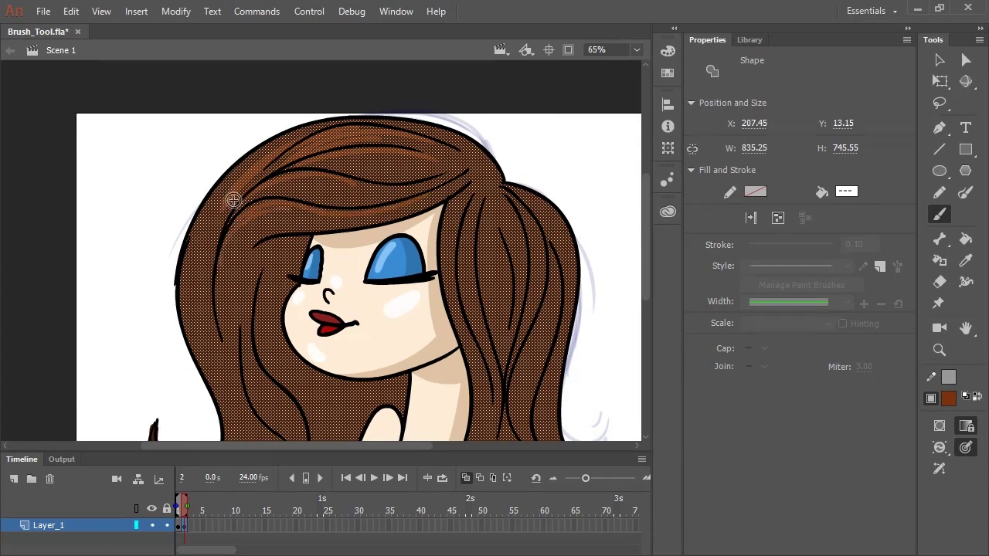
drag(238, 185, 241, 405)
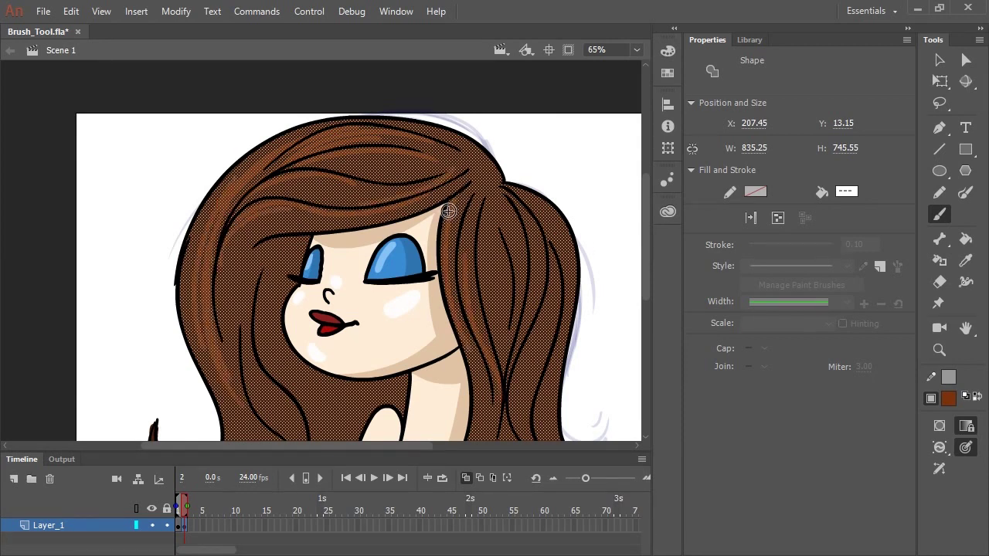
drag(251, 187, 359, 189)
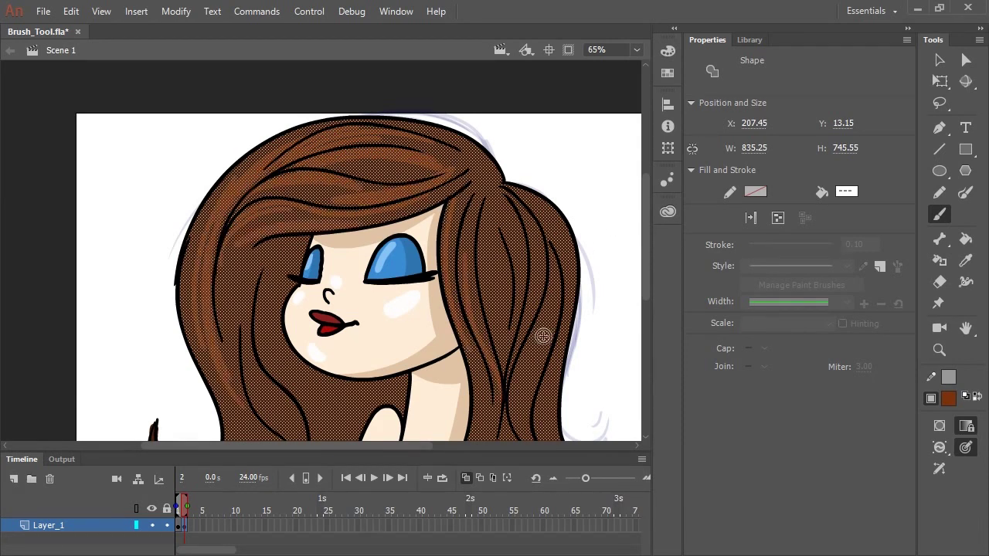
scroll(540, 334, down, 2)
drag(238, 194, 232, 332)
drag(260, 173, 219, 272)
drag(459, 119, 363, 163)
drag(544, 170, 516, 360)
drag(550, 212, 516, 336)
drag(529, 168, 498, 317)
drag(481, 139, 490, 300)
key(ctrl+shift+a)
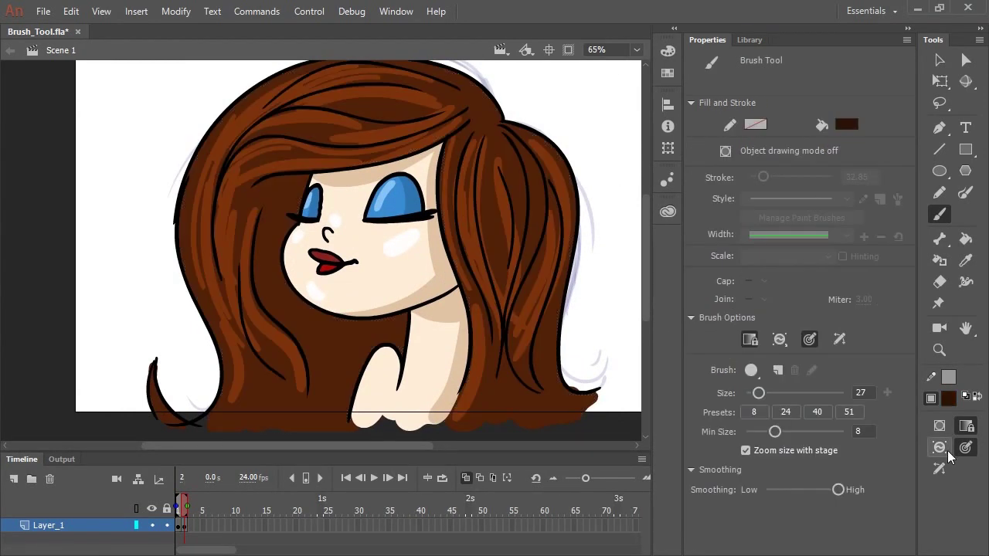
- Switch the brush mode to Paint Inside and paint very dark brown shadows behind the face and along the hair strands
click(939, 448)
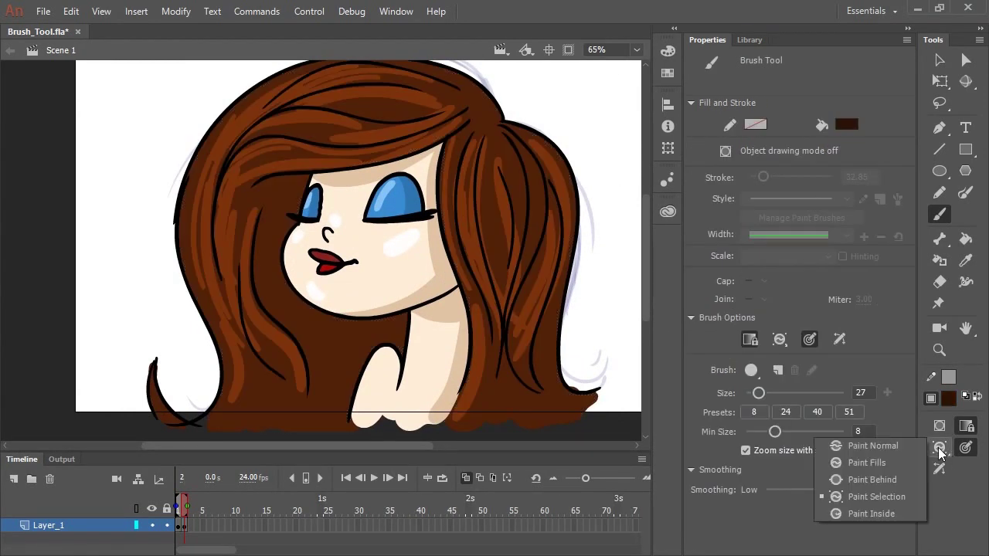
click(878, 512)
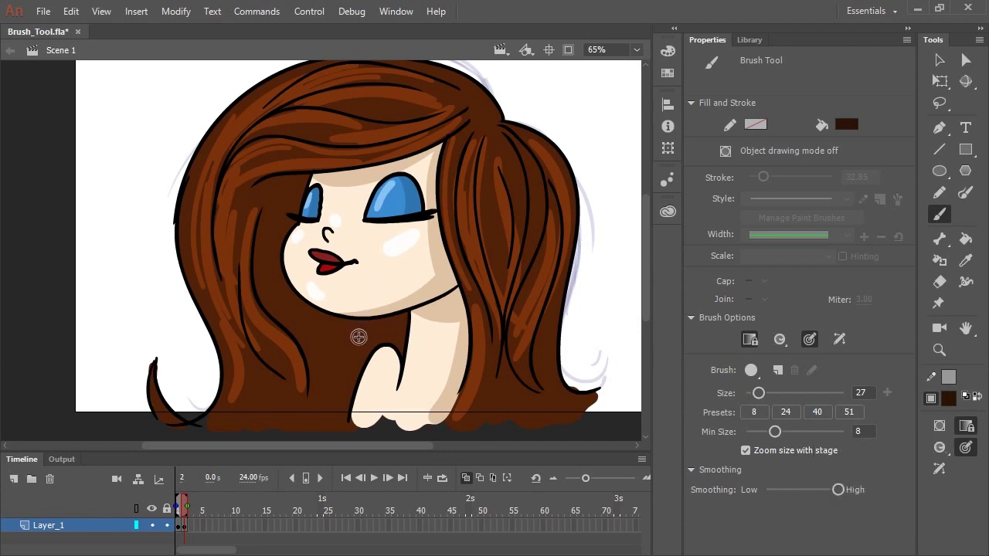
mouse_move(363, 341)
mouse_down()
mouse_move(363, 316)
mouse_move(353, 399)
mouse_move(312, 172)
mouse_move(276, 187)
mouse_up()
drag(265, 267, 269, 183)
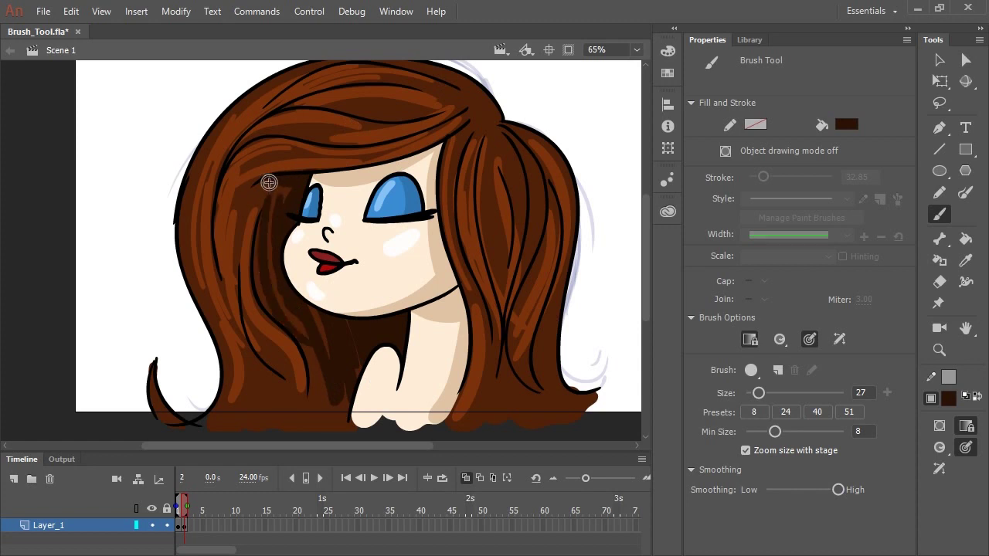
drag(302, 338, 341, 421)
mouse_move(543, 175)
mouse_down()
mouse_move(615, 415)
mouse_move(447, 439)
mouse_move(491, 148)
mouse_move(396, 121)
mouse_move(371, 293)
mouse_move(334, 393)
mouse_move(254, 416)
mouse_move(274, 398)
mouse_move(266, 126)
mouse_move(252, 199)
mouse_move(324, 140)
mouse_move(450, 113)
mouse_move(504, 119)
mouse_move(479, 122)
mouse_move(489, 103)
mouse_move(464, 84)
mouse_move(506, 162)
mouse_up()
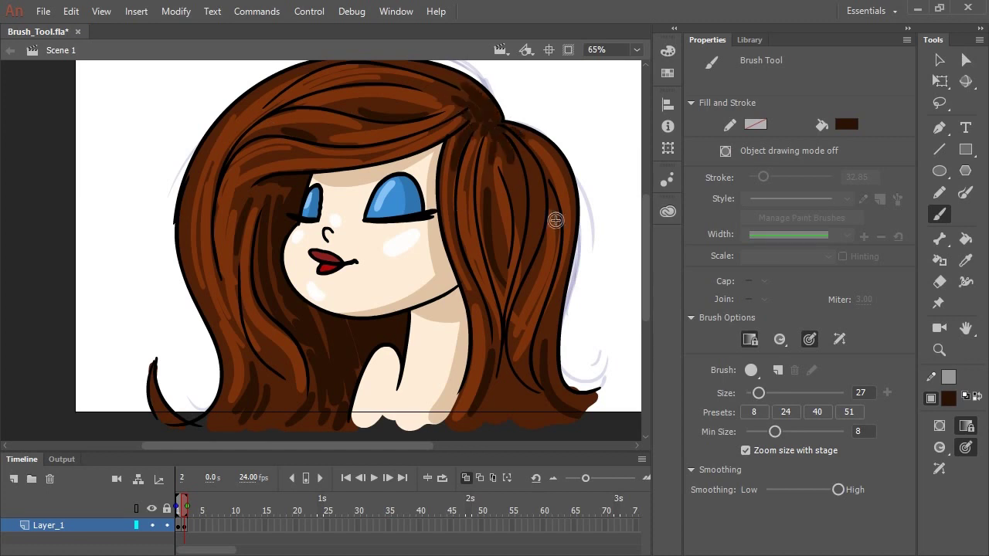
- Select the face's skin and forehead shadow fills and paint two dark brown eyebrows in Paint Selection mode at brush size 8
click(754, 412)
click(779, 339)
key(v)
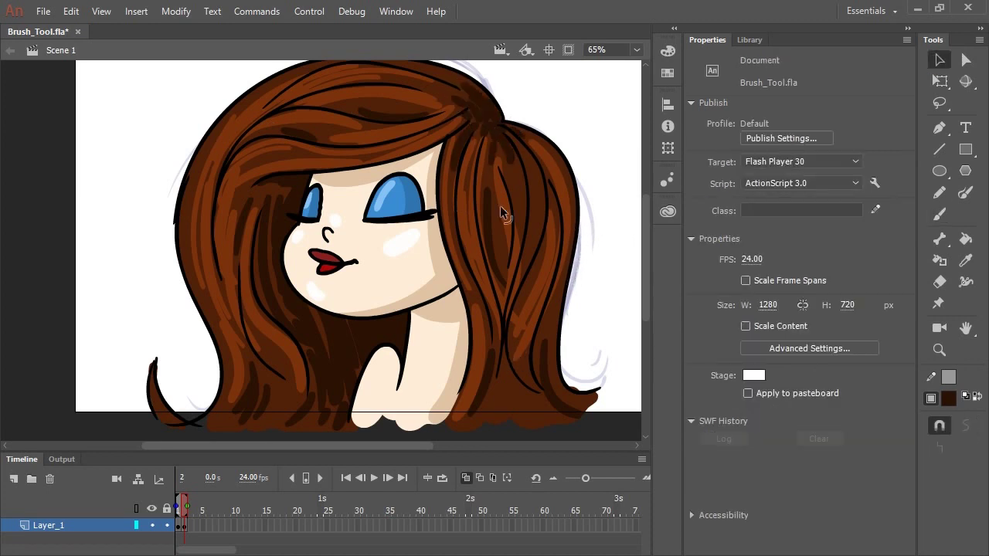
click(402, 178)
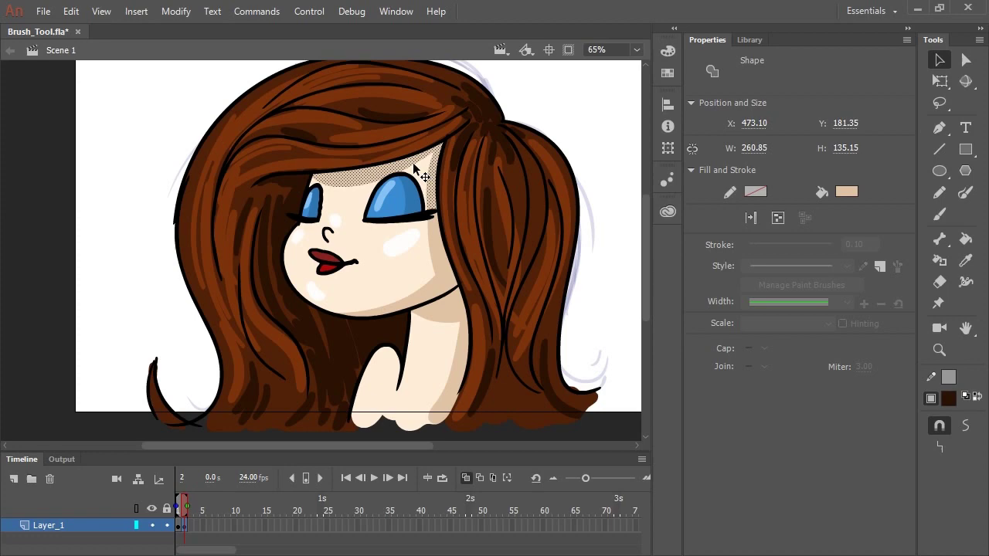
key(ctrl+equal)
shift+click(275, 309)
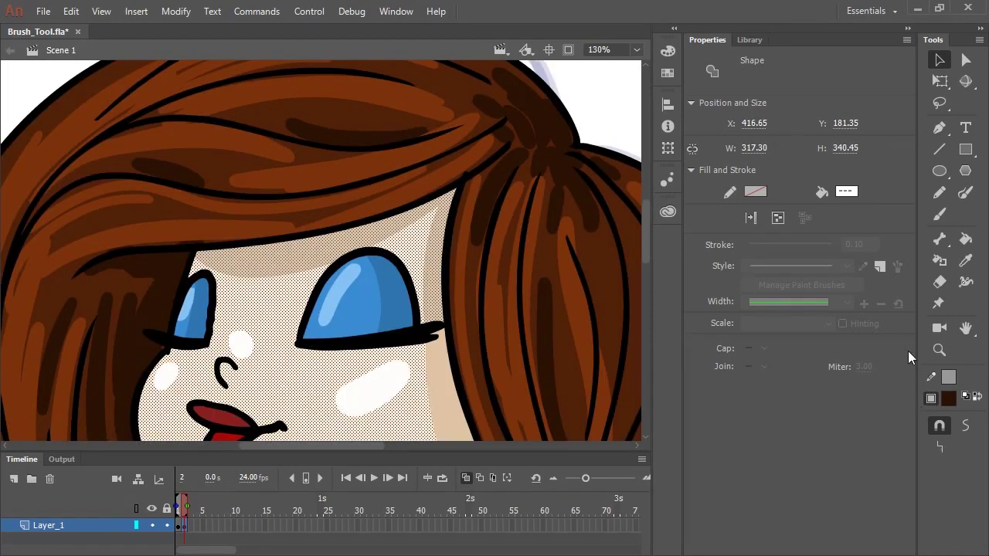
key(b)
click(940, 448)
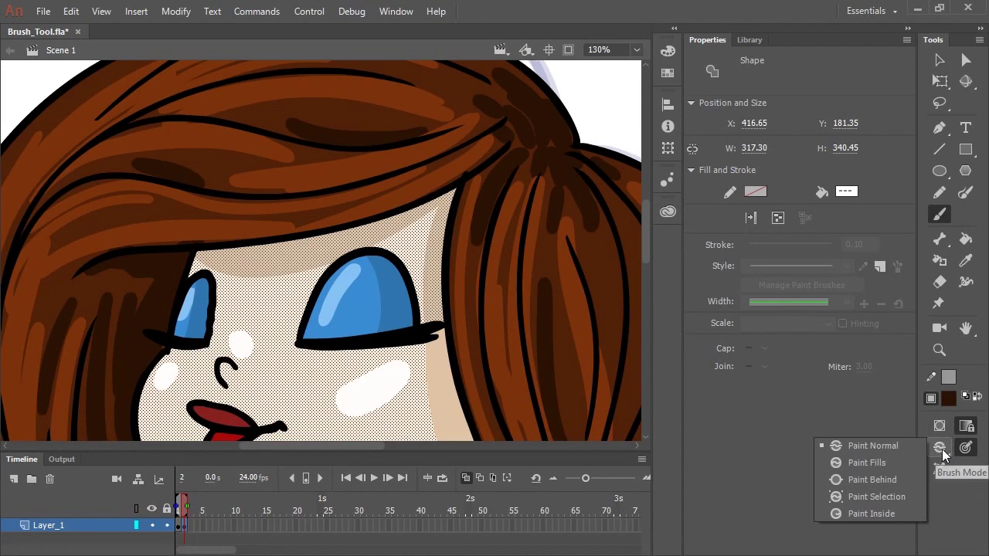
click(887, 498)
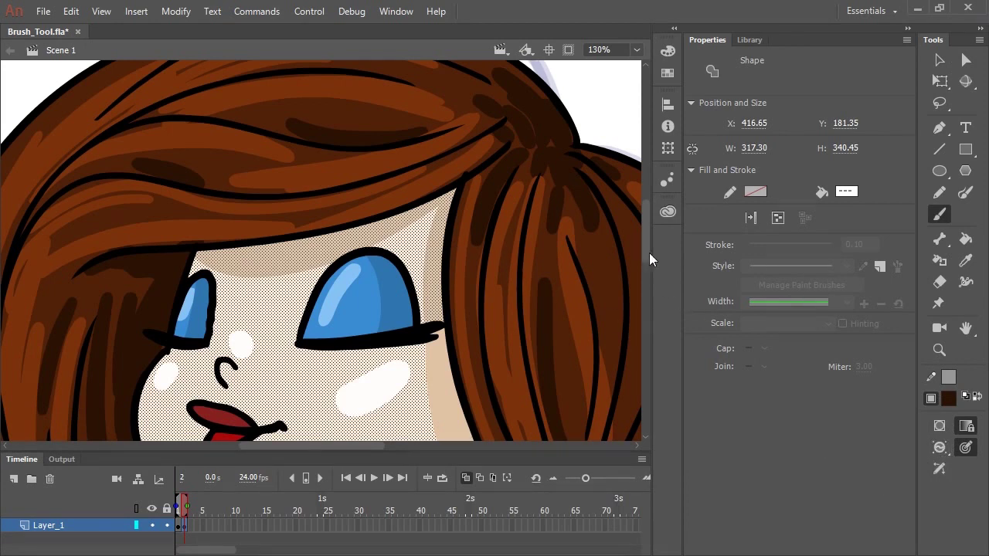
mouse_move(344, 230)
mouse_down()
mouse_move(395, 220)
mouse_move(382, 223)
mouse_move(433, 242)
mouse_up()
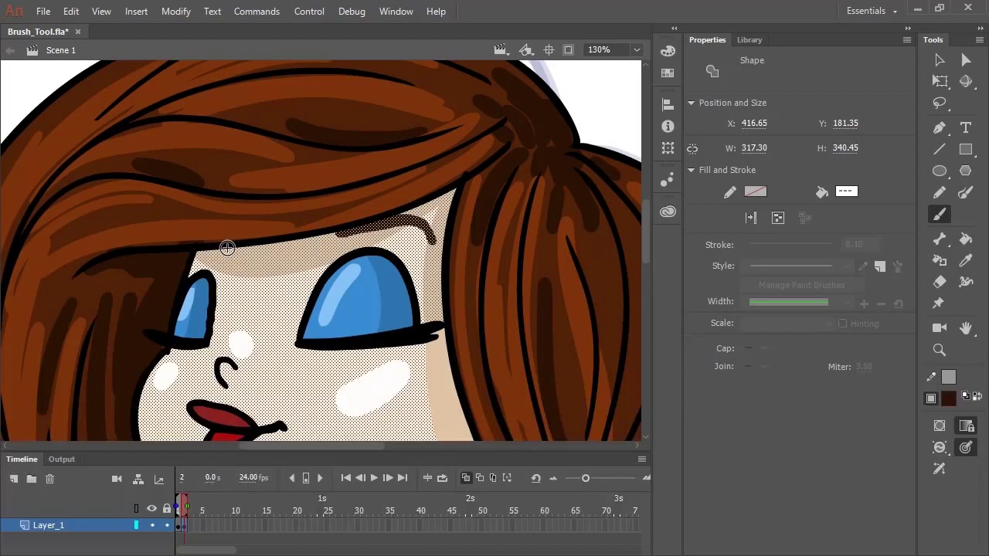
mouse_move(235, 257)
mouse_down()
mouse_move(184, 260)
mouse_move(232, 253)
mouse_up()
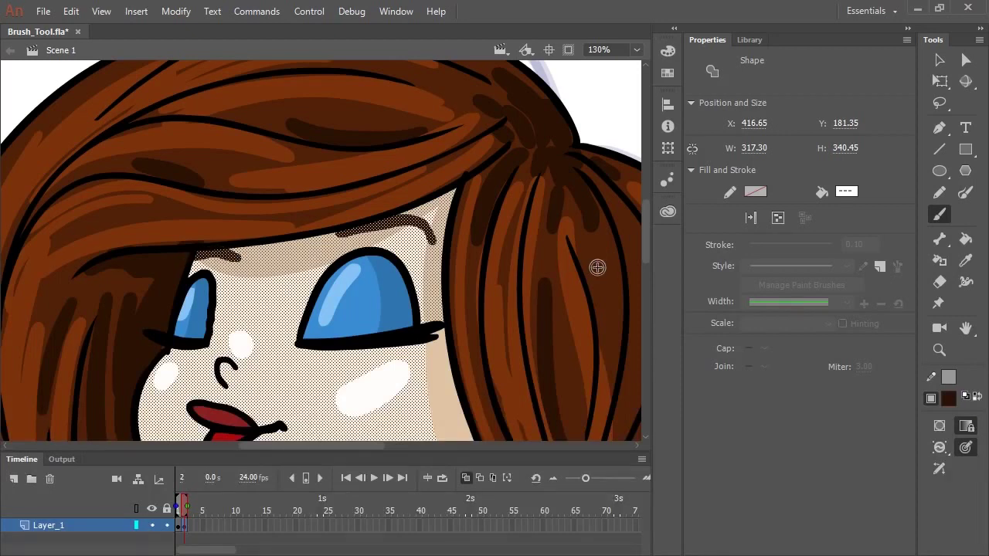
- Sample the neck's shadow colour, select the light neck and shoulder fill, and paint shading beside the shoulder line
key(ctrl+minus)
key(v)
click(625, 271)
drag(392, 395, 421, 332)
key(i)
click(420, 332)
key(v)
click(405, 383)
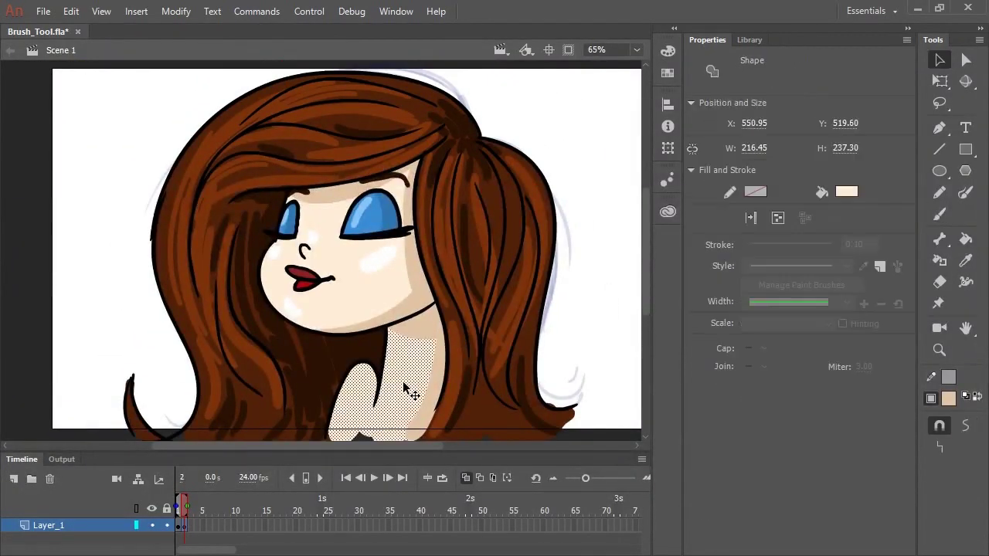
key(b)
mouse_move(373, 387)
mouse_down()
mouse_move(371, 373)
mouse_move(365, 418)
mouse_up()
key(v)
click(577, 310)
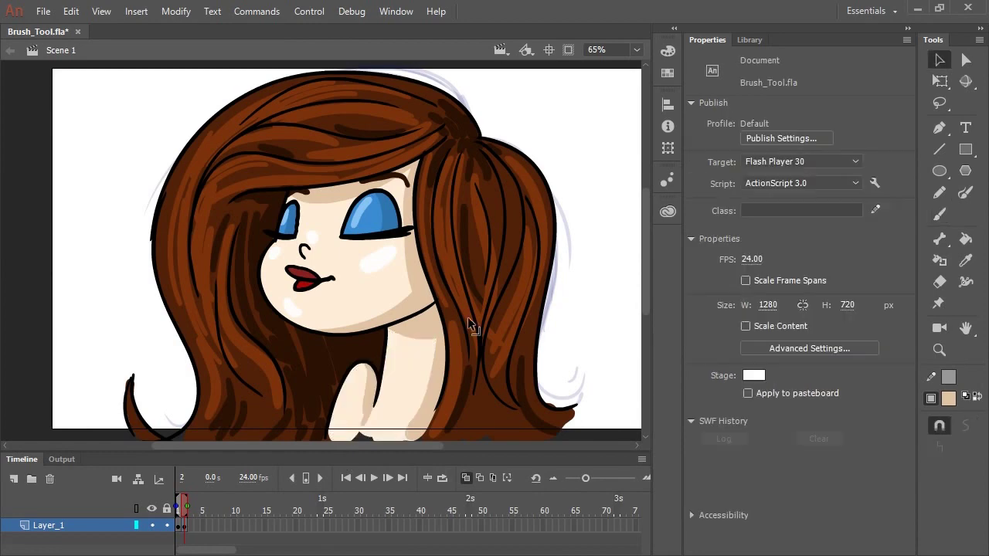
- Sample the white cheek highlight, switch to Paint Inside with brush size 22, and paint a highlight on the neck
key(i)
click(381, 260)
key(b)
click(939, 448)
click(889, 513)
drag(751, 393, 757, 394)
drag(392, 371, 389, 402)
- Switch to Paint Normal, reduce the brush size to 6, and paint small white highlights on the upper and lower lips
key(ctrl+equal)
key(ctrl+equal)
drag(356, 348, 441, 271)
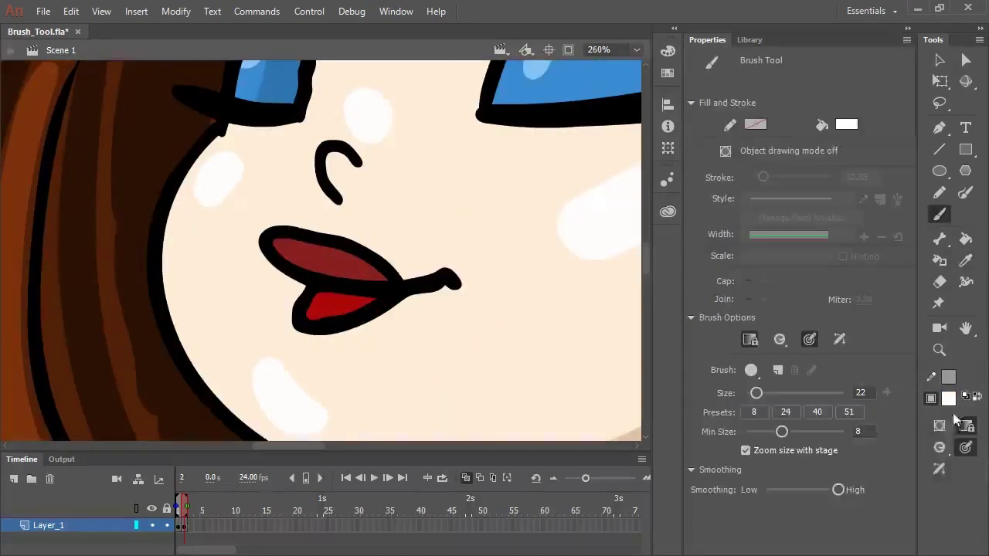
click(939, 447)
click(873, 446)
drag(284, 242, 302, 249)
key(ctrl+z)
drag(756, 393, 748, 393)
drag(287, 243, 306, 248)
drag(316, 316, 321, 314)
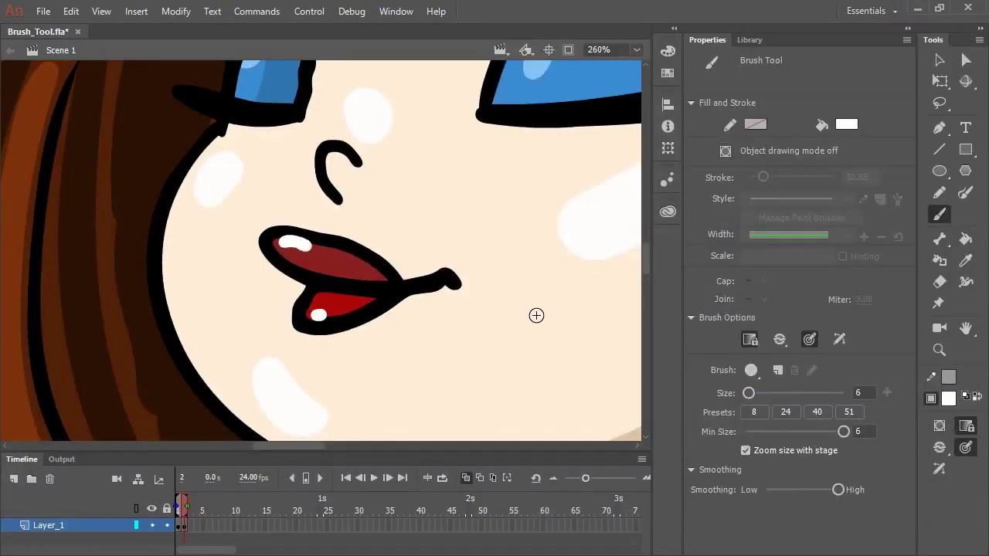
key(ctrl+minus)
key(ctrl+minus)
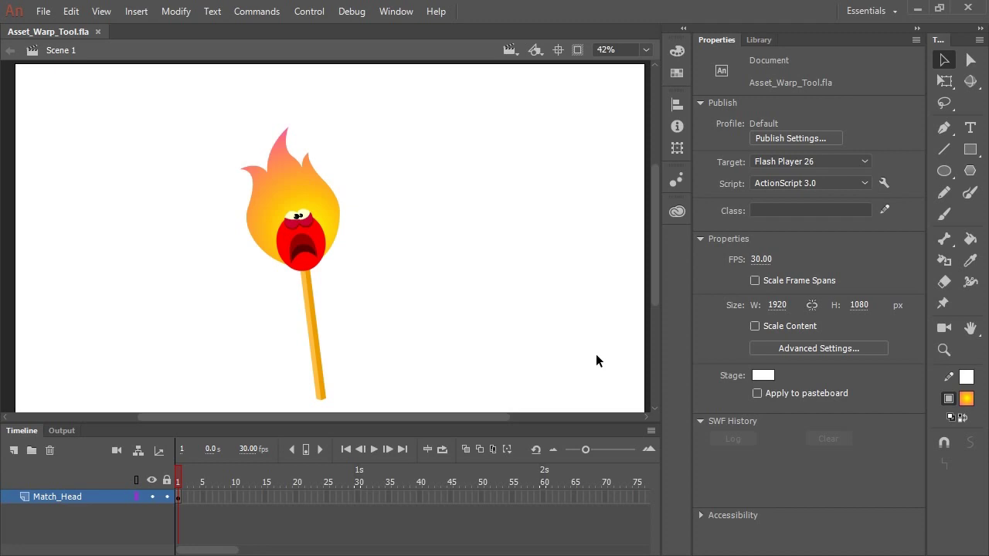
- Open the Matchstick symbol for editing and check which artwork the MatchHead layer and Layer_3 hold
click(326, 218)
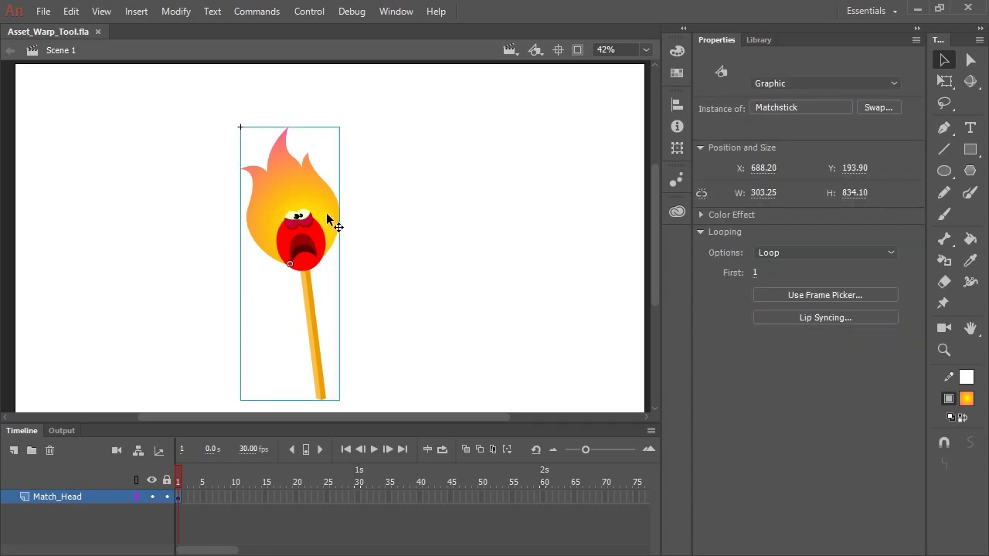
double_click(326, 219)
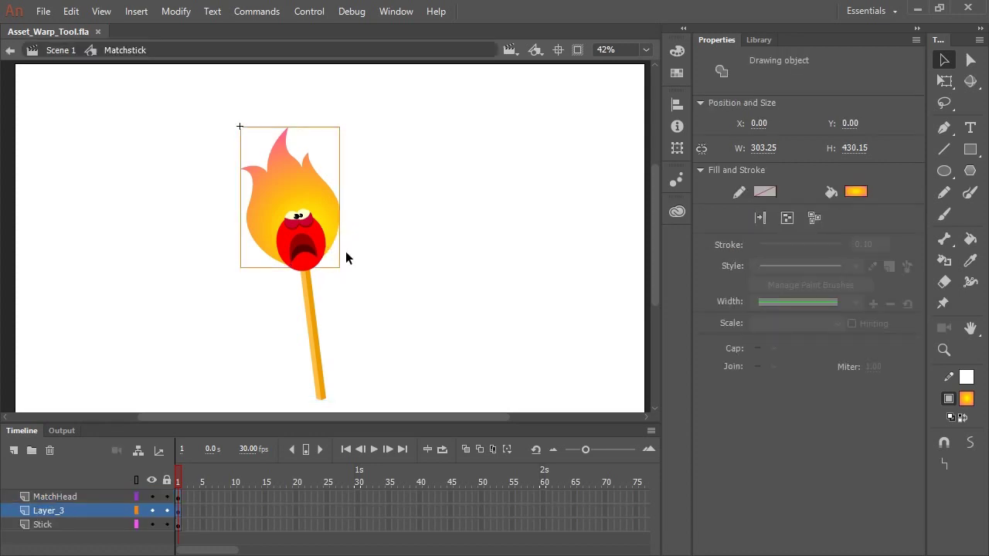
click(156, 507)
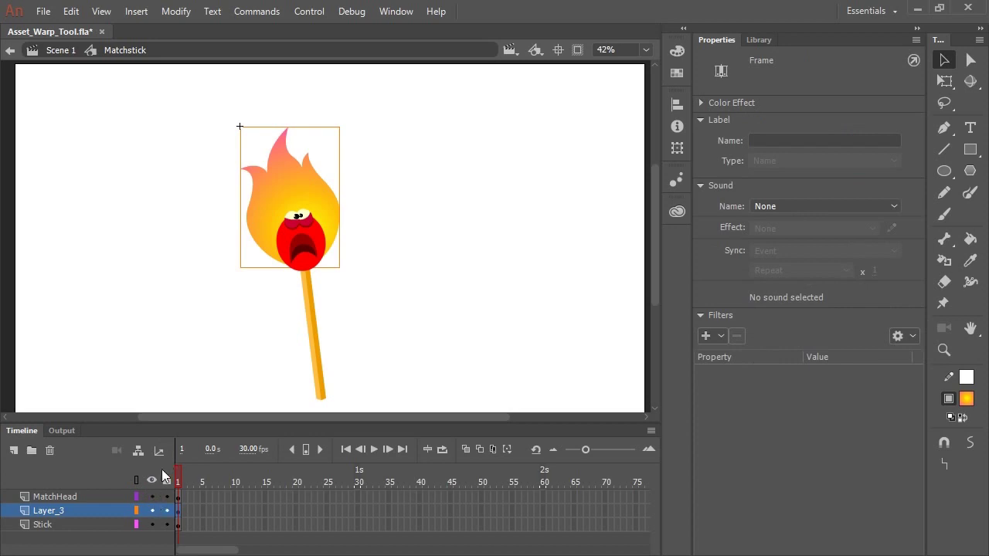
click(153, 498)
click(310, 244)
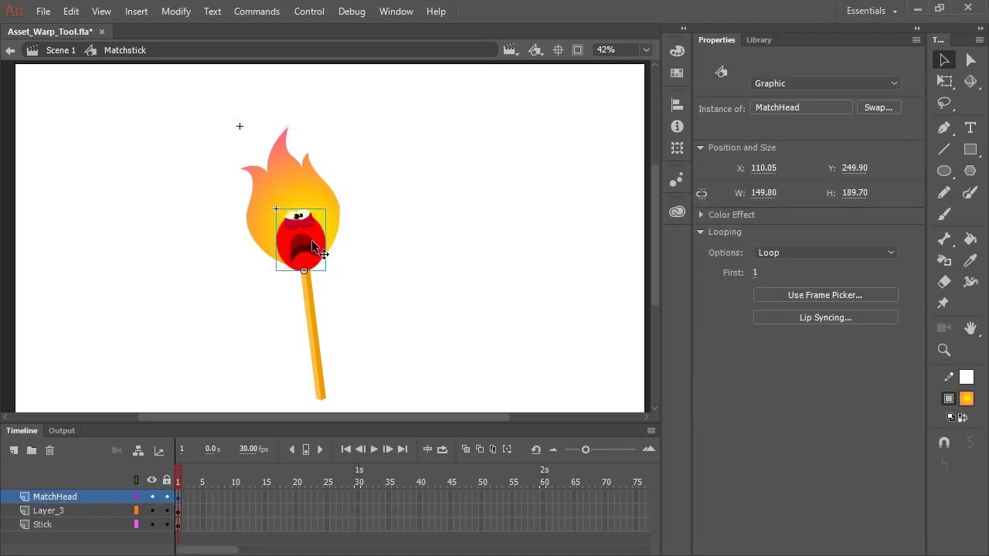
click(152, 511)
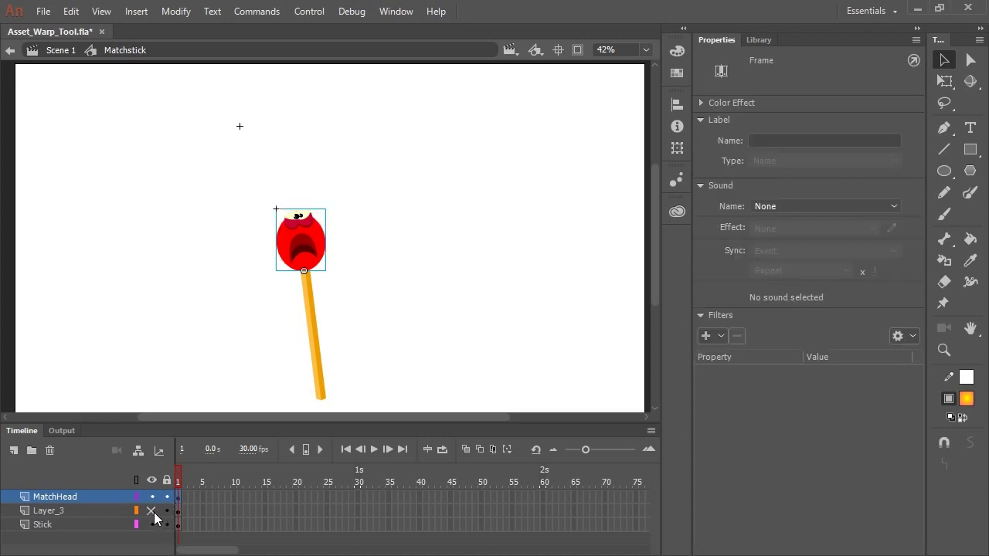
click(152, 510)
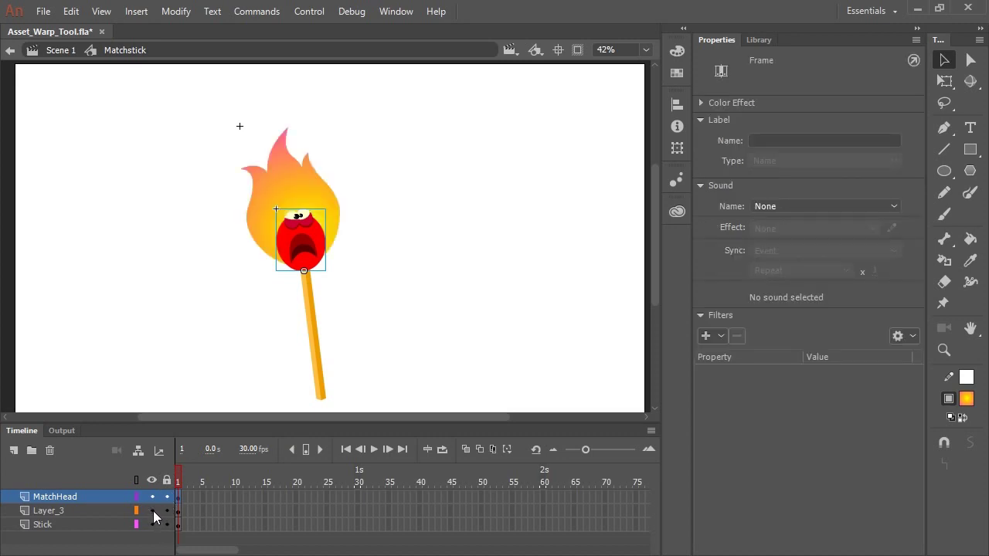
- Rename Layer_3 to Flame
double_click(59, 513)
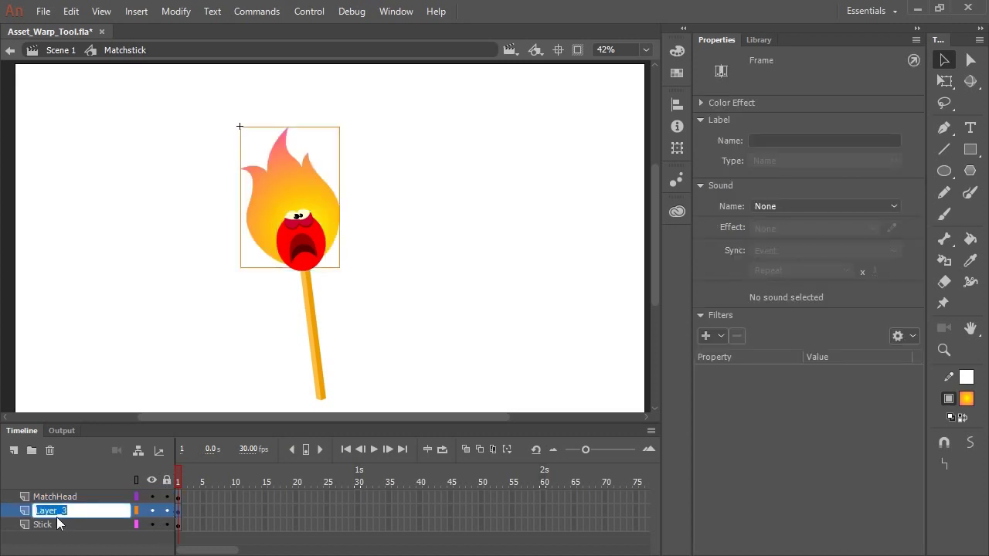
text(Flame)
key(Return)
- Lock the Stick and MatchHead layers and show both as outlines
click(119, 526)
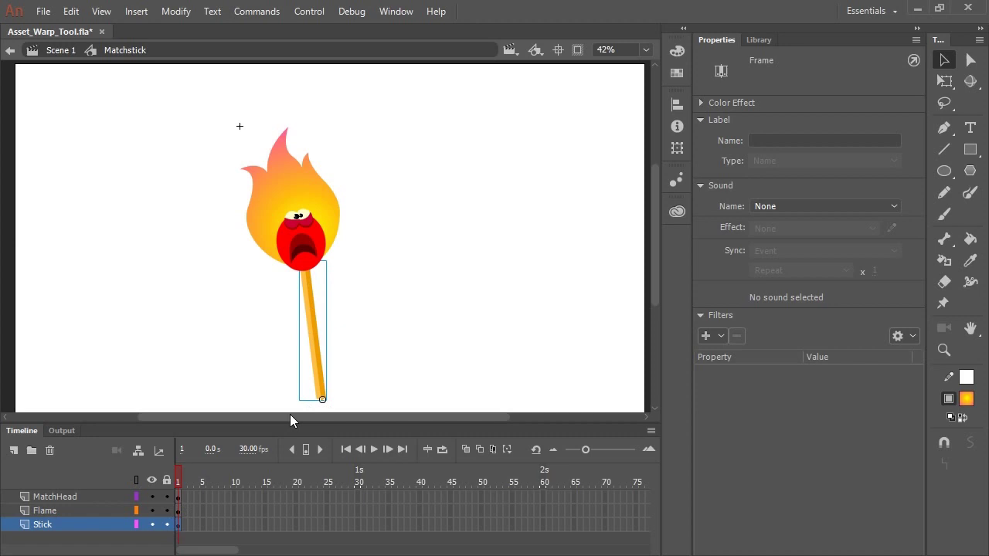
click(167, 524)
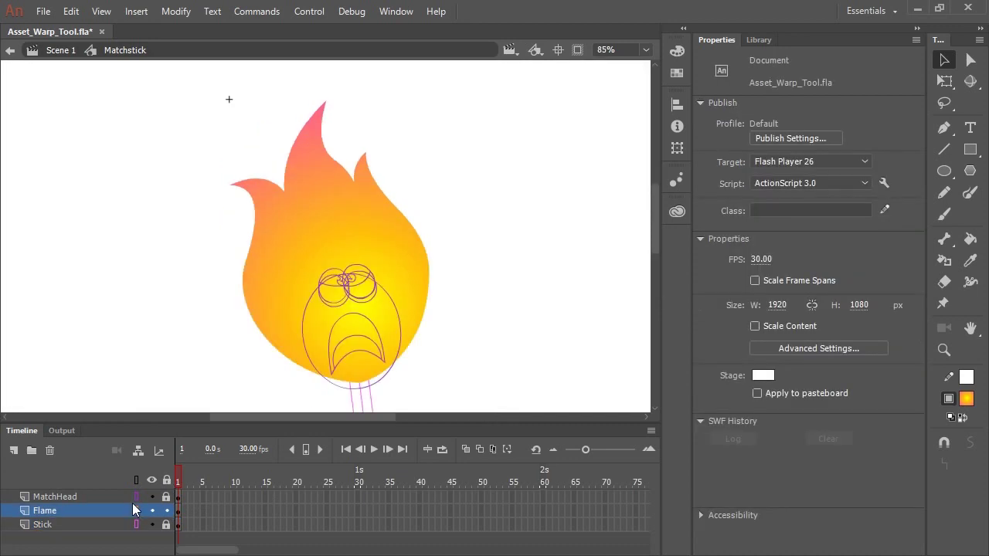
- Select the flame and place an Asset Warp pin at its base, just above the stick
click(391, 262)
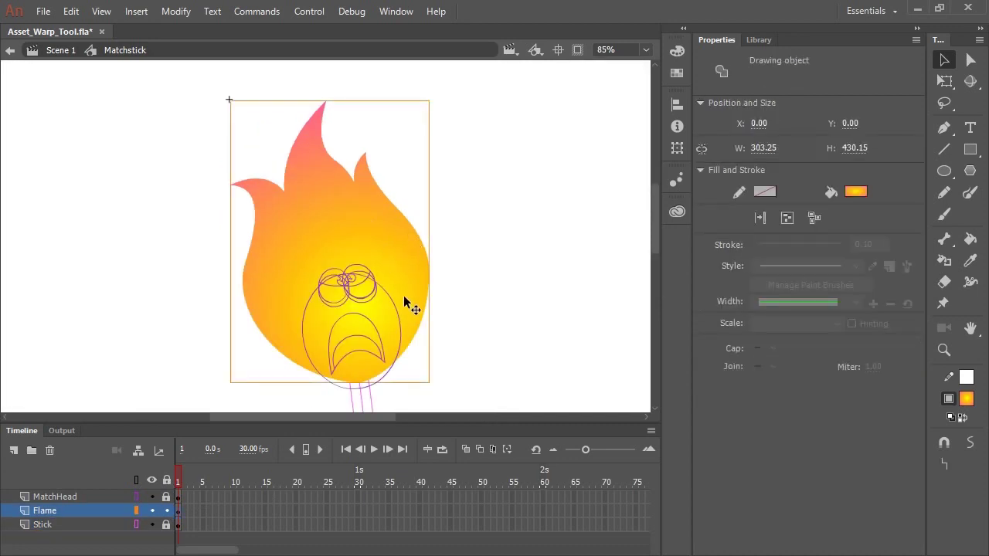
click(947, 308)
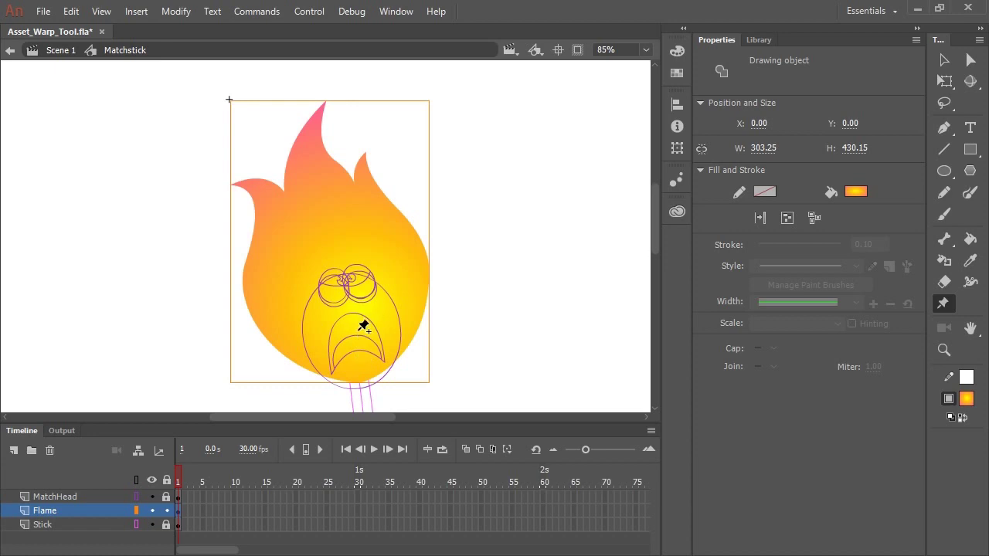
click(359, 368)
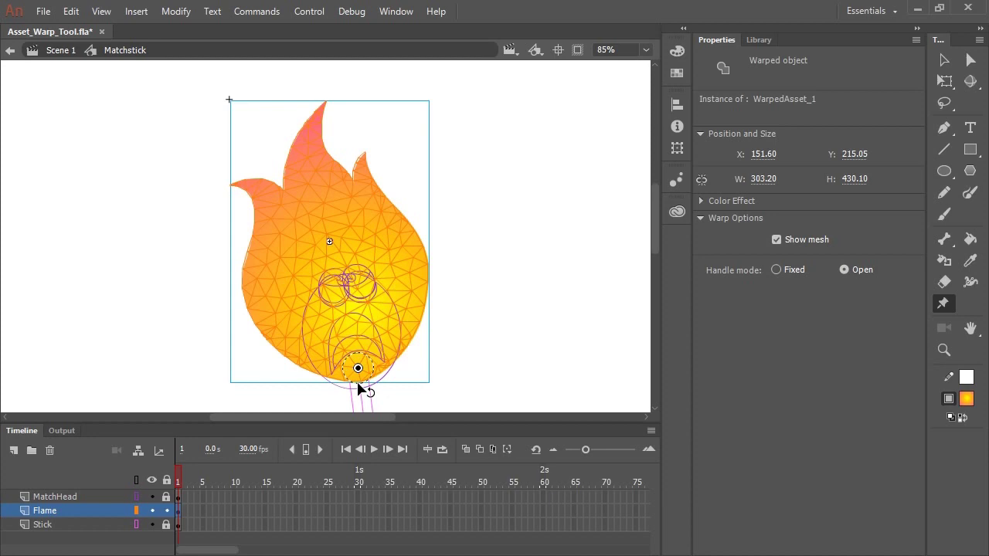
- Place Asset Warp pins along both sides of the flame, in its centre, and at the tip and base of each flame tongue
click(410, 278)
click(264, 303)
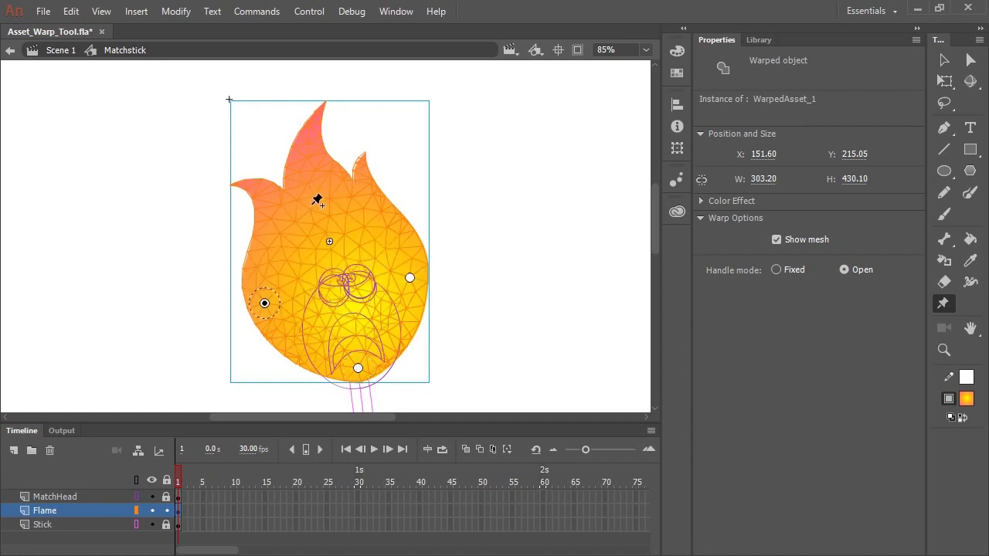
click(368, 214)
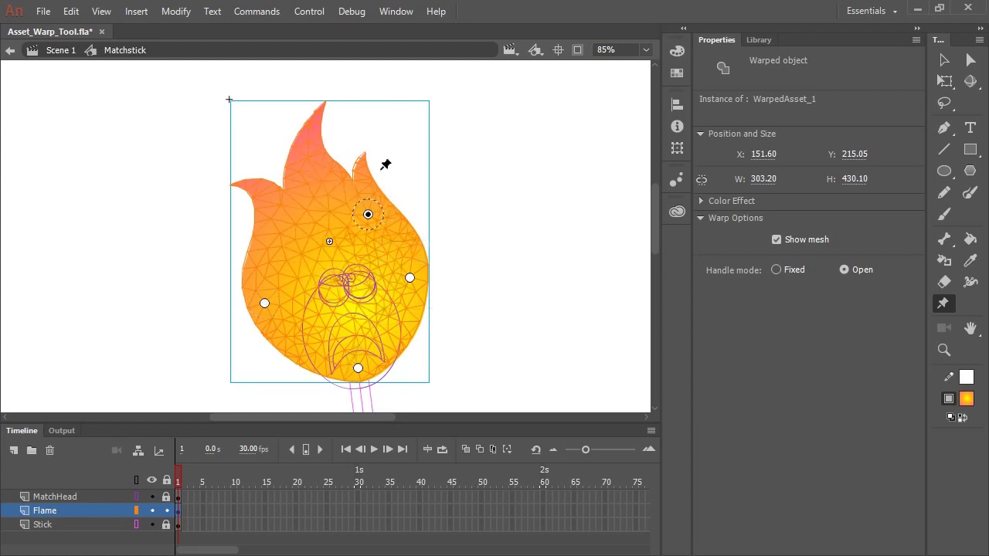
click(364, 161)
click(335, 255)
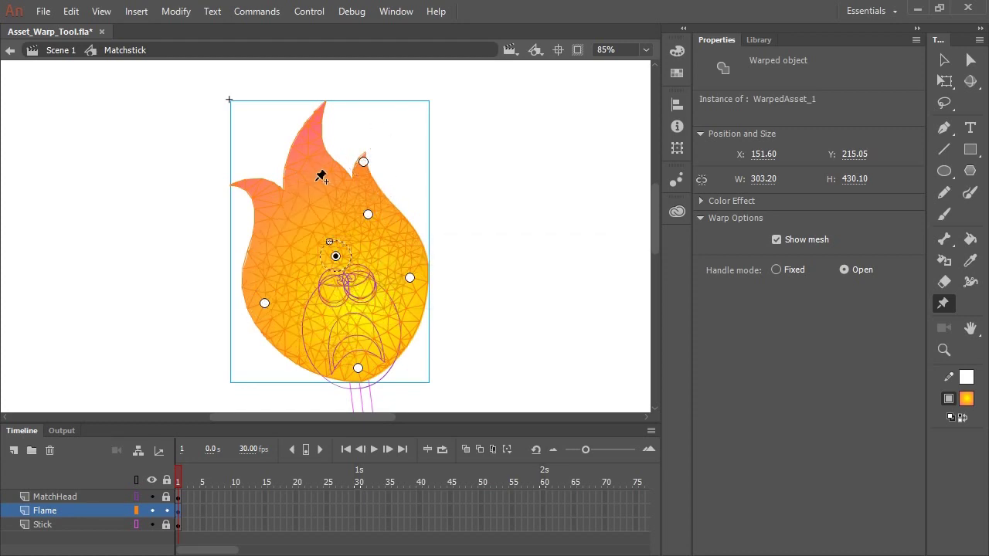
click(314, 183)
click(316, 121)
click(244, 184)
click(272, 240)
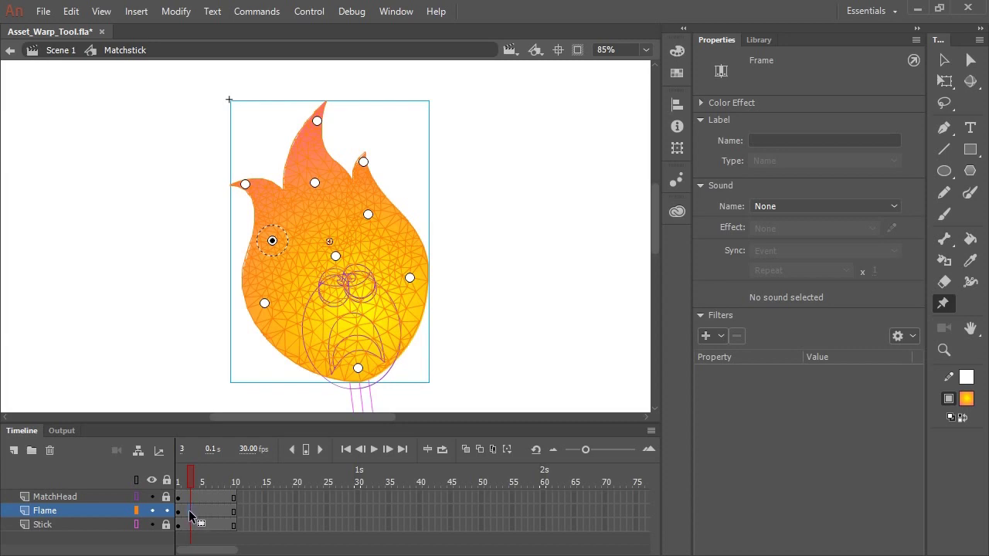
- Insert a Flame keyframe at frame 3 and bend the tall middle tongue's tip over to the left
drag(191, 514, 194, 515)
key(ctrl+equal)
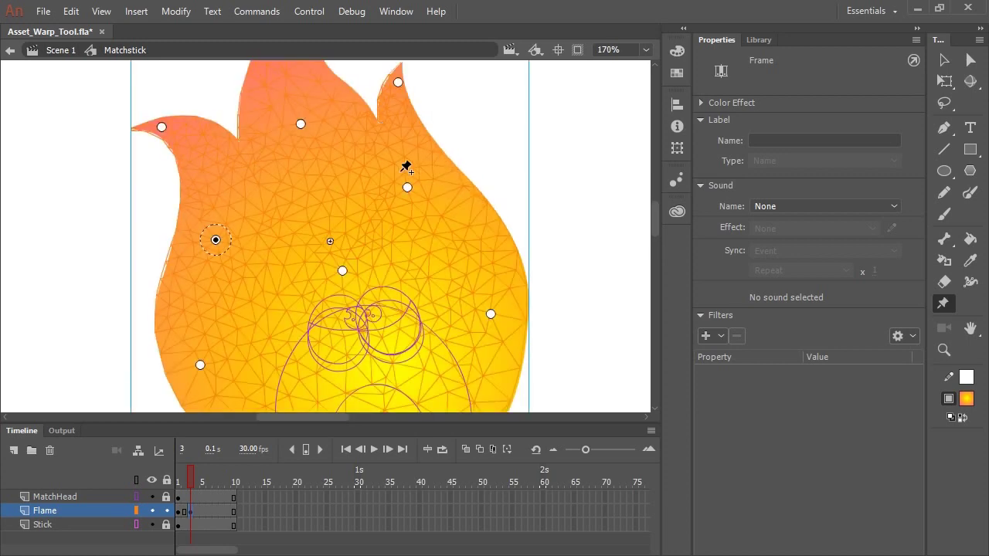
scroll(405, 167, up, 5)
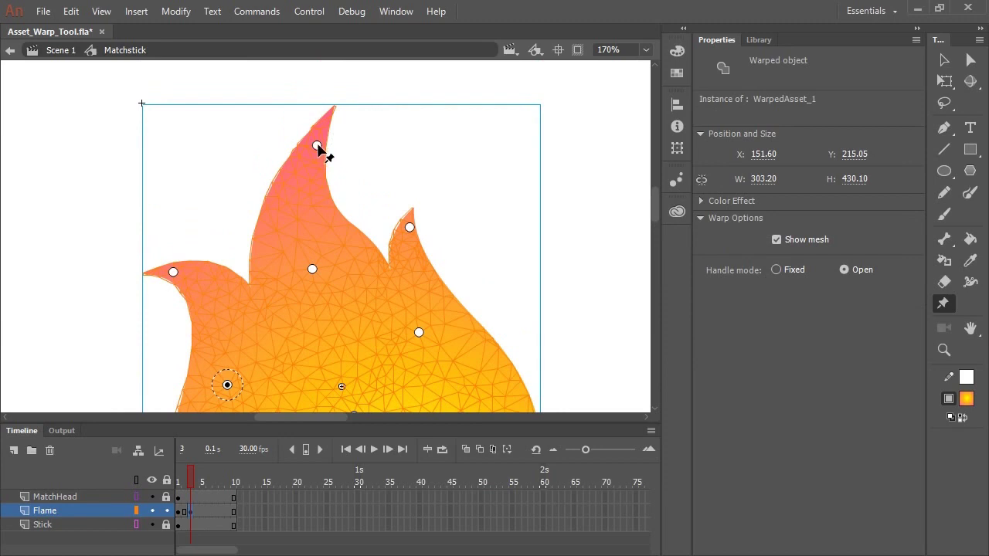
drag(317, 147, 238, 150)
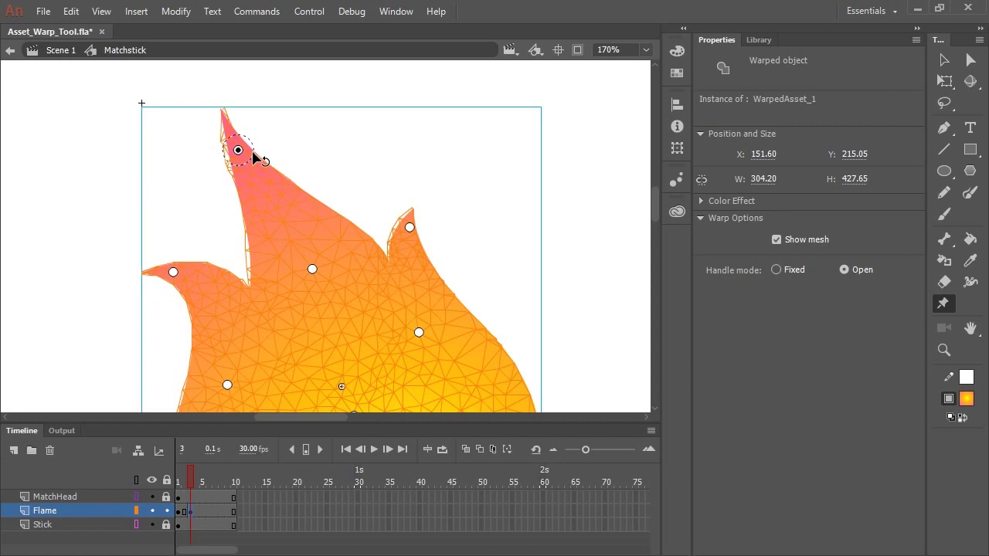
drag(255, 158, 256, 150)
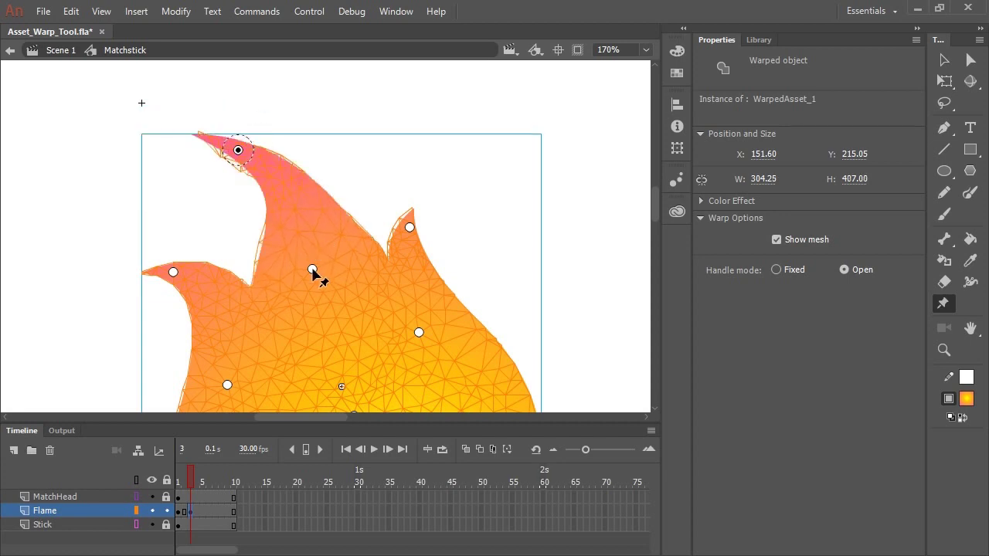
- On frame 3, lower the middle tongue and stretch the right tongue upward with its tip curled outward
click(312, 269)
drag(326, 259, 289, 275)
mouse_move(238, 150)
mouse_down()
mouse_move(248, 157)
mouse_move(240, 160)
mouse_up()
drag(409, 227, 384, 159)
drag(241, 161, 256, 197)
click(419, 333)
drag(434, 332, 429, 321)
drag(384, 159, 416, 199)
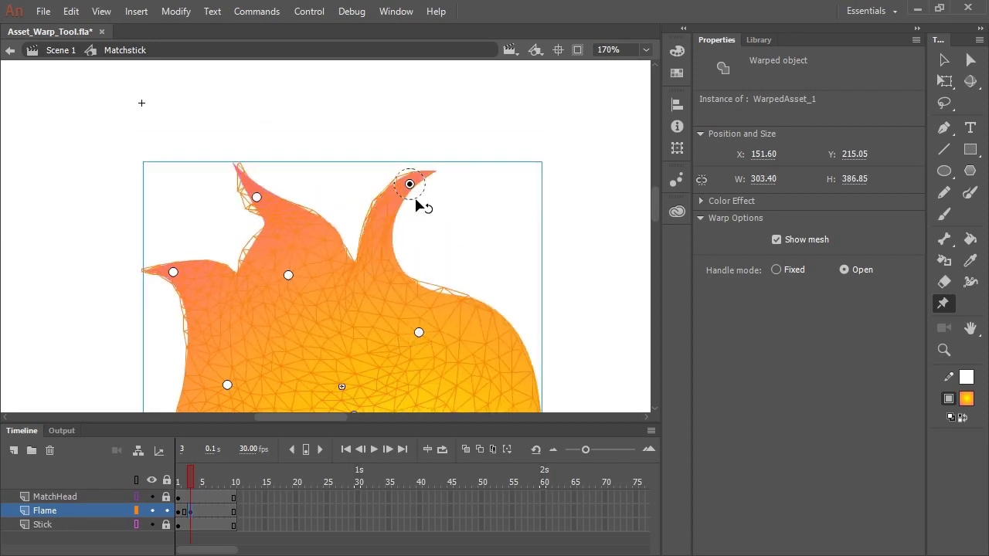
- Reshape the flame's left side on frame 3 by raising the left tongue's tip and pushing the side pin outward
drag(419, 332, 429, 302)
drag(173, 272, 189, 218)
click(288, 275)
drag(227, 384, 195, 381)
drag(189, 217, 215, 195)
drag(257, 197, 276, 207)
drag(288, 275, 283, 333)
- Adjust the flame's lower side and centre pins on frame 3 and pull the right shoulder pin outward
key(ctrl+minus)
drag(449, 332, 415, 262)
click(403, 272)
click(257, 297)
drag(262, 312, 250, 312)
drag(329, 250, 328, 242)
drag(367, 194, 386, 181)
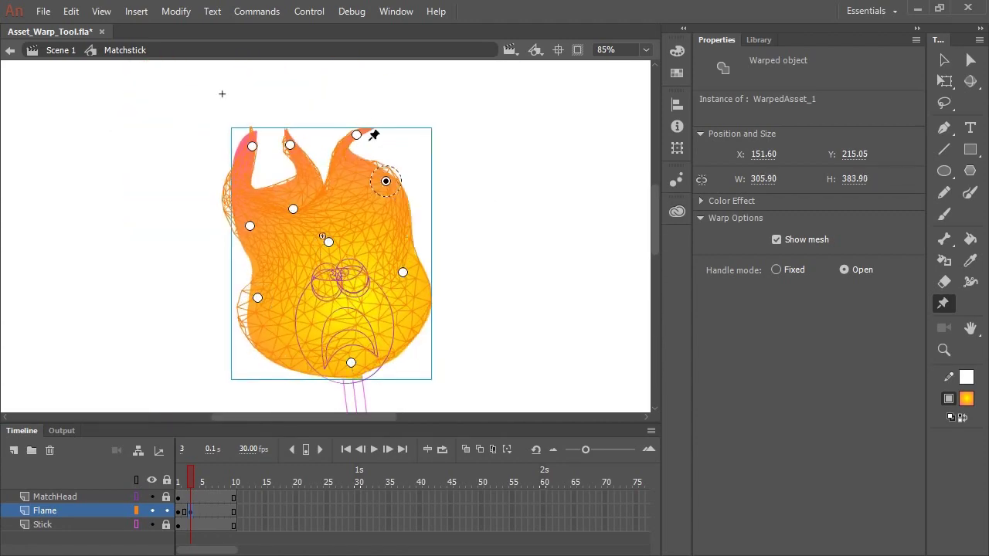
- Insert a Flame keyframe at frame 5, stretch the middle tongue upward and pull the flame's right side pins down
click(203, 511)
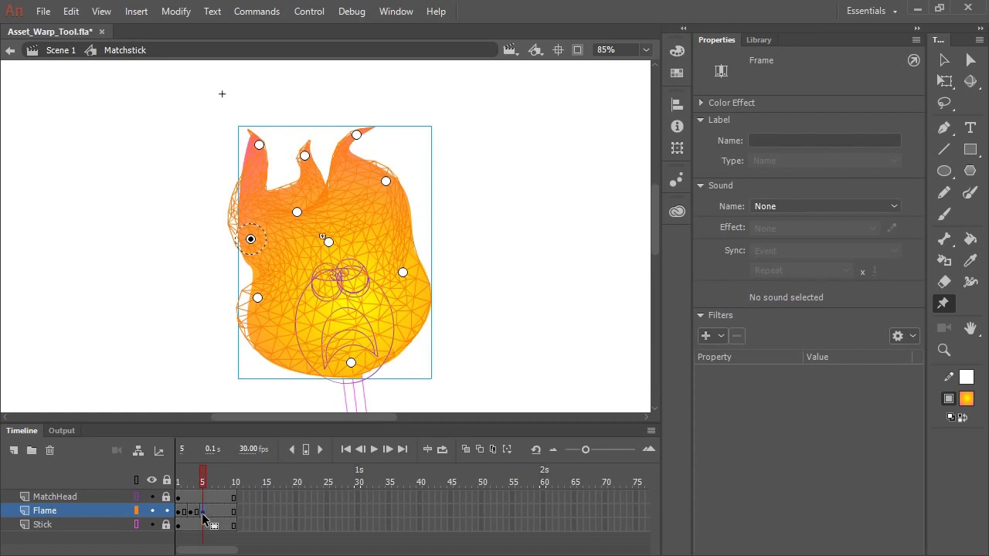
drag(304, 155, 295, 122)
drag(355, 128, 383, 223)
click(403, 273)
drag(418, 277, 393, 328)
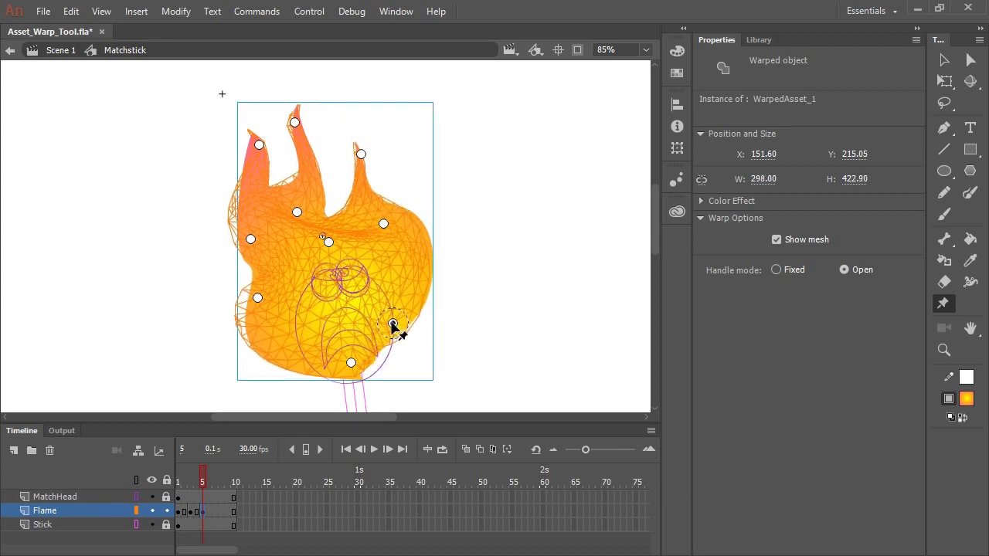
- On frame 5, pull the flame's lower left pin inward and lower the left tongue's tip
click(352, 362)
mouse_move(258, 299)
mouse_down()
mouse_move(275, 280)
mouse_move(270, 313)
mouse_up()
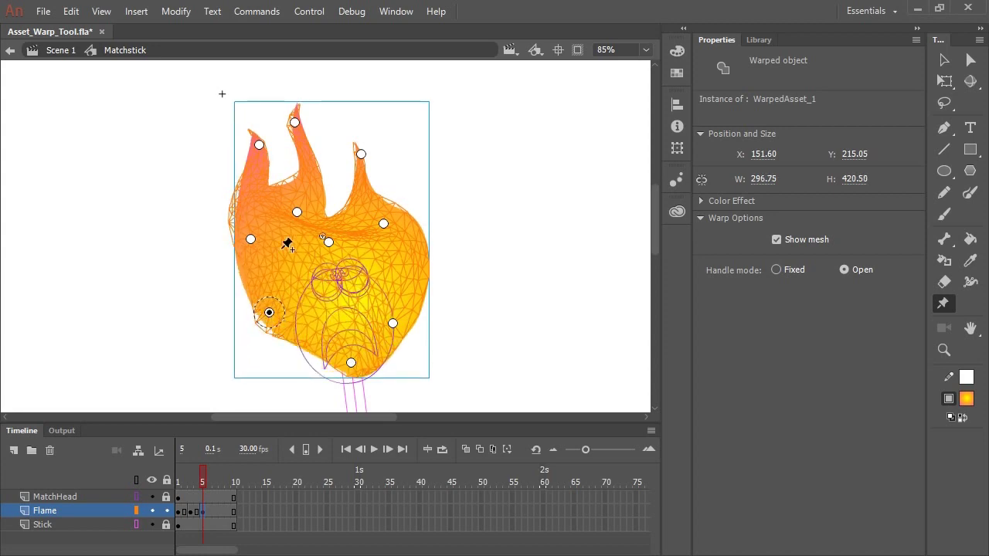
click(251, 239)
drag(265, 241, 264, 234)
drag(260, 146, 263, 175)
- At the Flame's frame 7 keyframe, lower the pins beneath the middle tongue and bend the left and middle tongues leftward
key(period)
key(period)
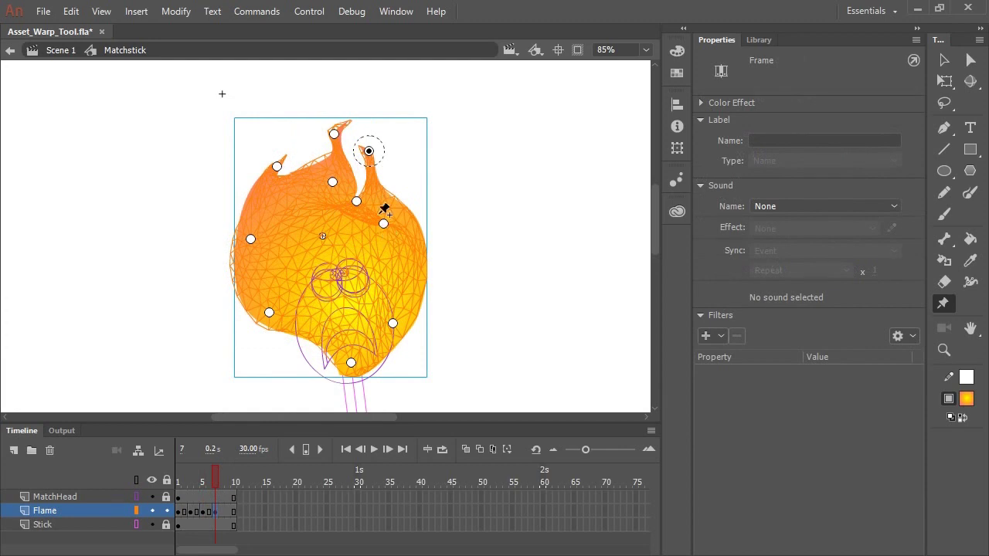
drag(356, 202, 350, 231)
drag(332, 182, 309, 205)
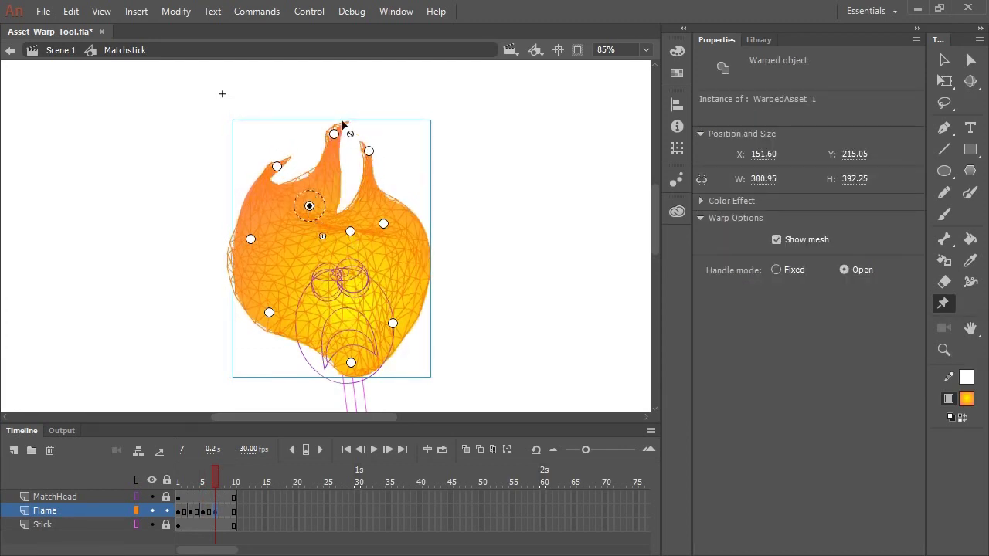
drag(335, 134, 246, 276)
click(277, 167)
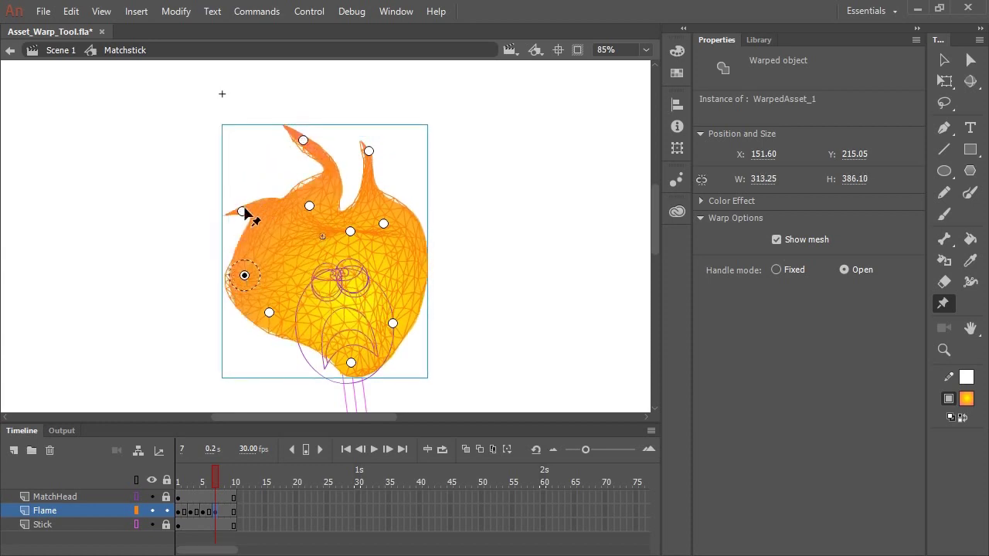
- On frame 7, raise the left tip, curl the right tip outward and pull the flame's central pins down
drag(243, 212, 250, 189)
mouse_move(245, 275)
mouse_down()
mouse_move(267, 249)
mouse_move(249, 276)
mouse_up()
drag(384, 224, 393, 218)
drag(368, 151, 395, 169)
drag(393, 218, 368, 261)
drag(303, 140, 333, 154)
drag(309, 205, 309, 258)
drag(333, 154, 300, 133)
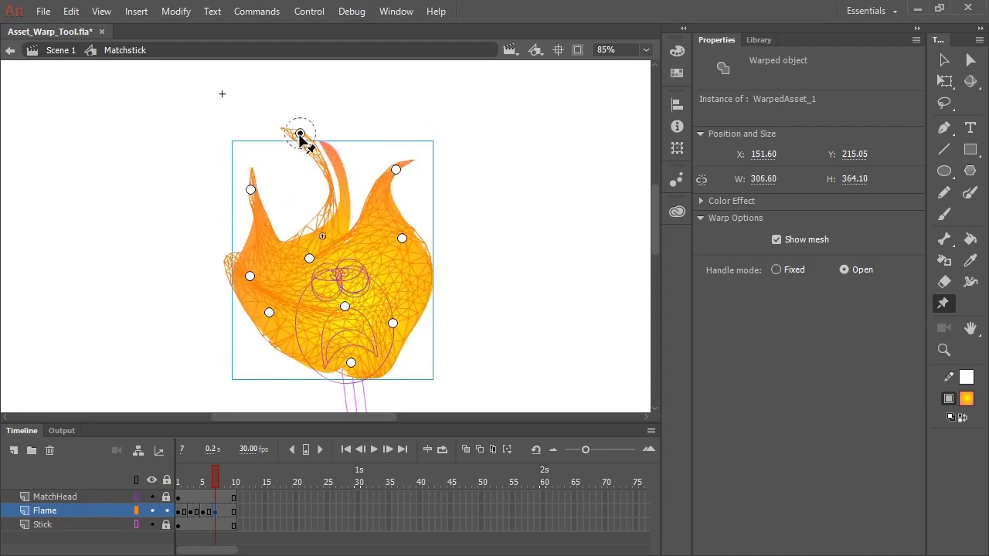
- Insert a Flame keyframe at frame 9 and pull the pins on both lower sides of the flame inward
click(227, 512)
key(F6)
click(249, 276)
mouse_move(263, 272)
mouse_down()
mouse_move(249, 244)
mouse_move(276, 261)
mouse_up()
drag(269, 312, 290, 334)
drag(392, 323, 383, 306)
click(351, 362)
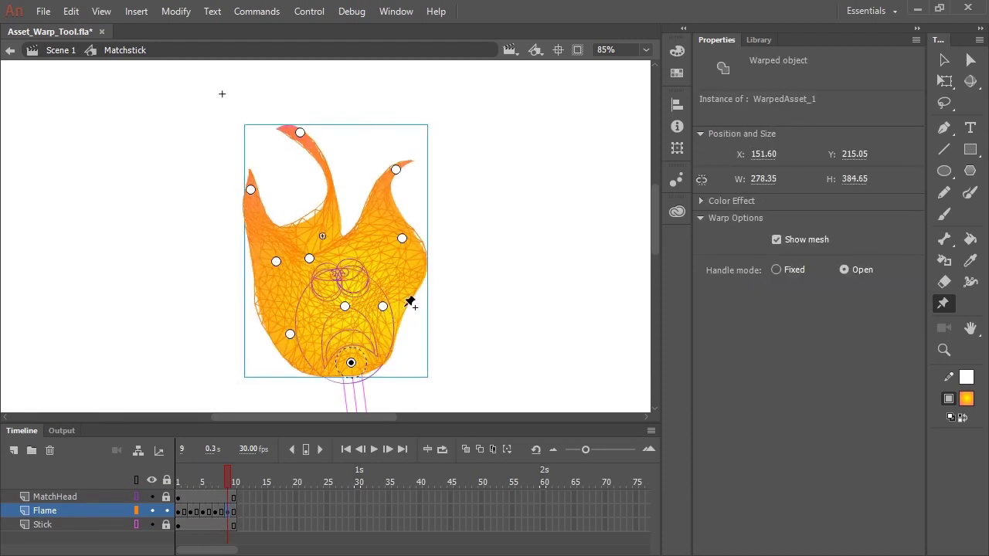
- On frame 9, fold the right tongue inward and move the middle tongue's pin toward it
drag(401, 238, 376, 245)
click(396, 169)
drag(411, 164, 354, 195)
drag(376, 245, 378, 254)
drag(300, 132, 338, 178)
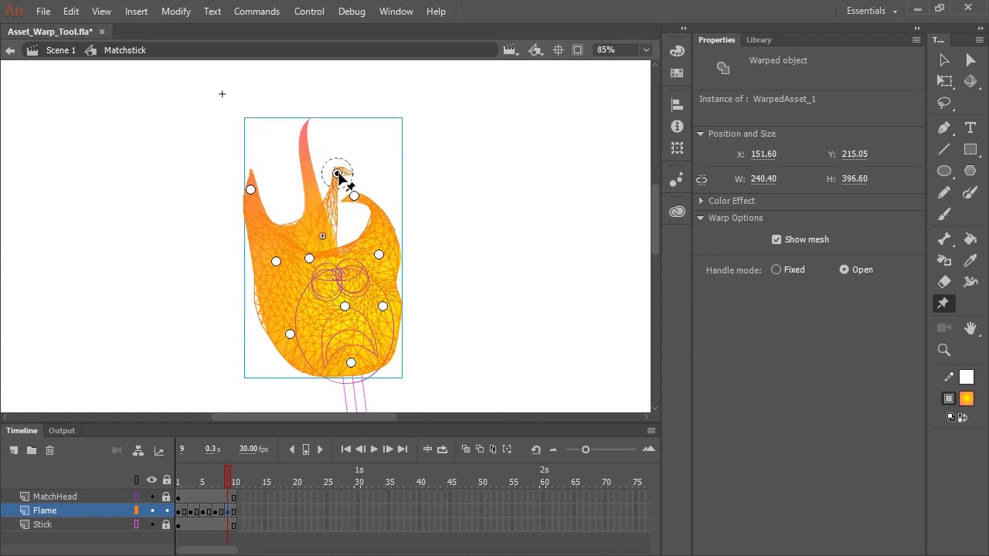
- On frame 9, raise the pin beneath the middle tongue and move the left tongue's tip inward and upward
drag(309, 258, 353, 220)
drag(251, 190, 292, 170)
click(275, 261)
drag(288, 251, 342, 214)
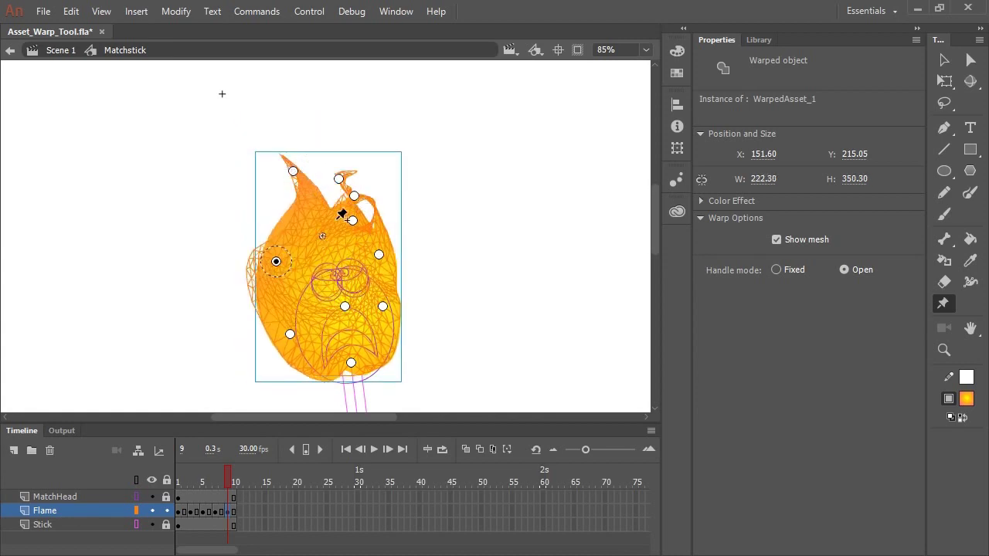
click(289, 334)
- Insert a Flame keyframe at frame 10 and create classic tweens between the Flame layer's keyframes
drag(227, 481, 226, 511)
key(F6)
key(v)
right_click(221, 512)
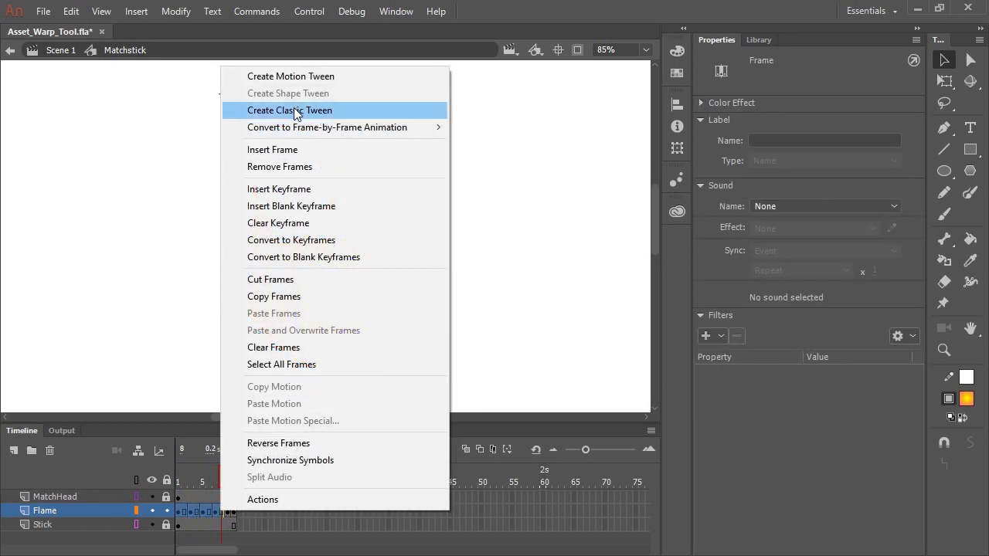
click(271, 111)
drag(218, 483, 179, 482)
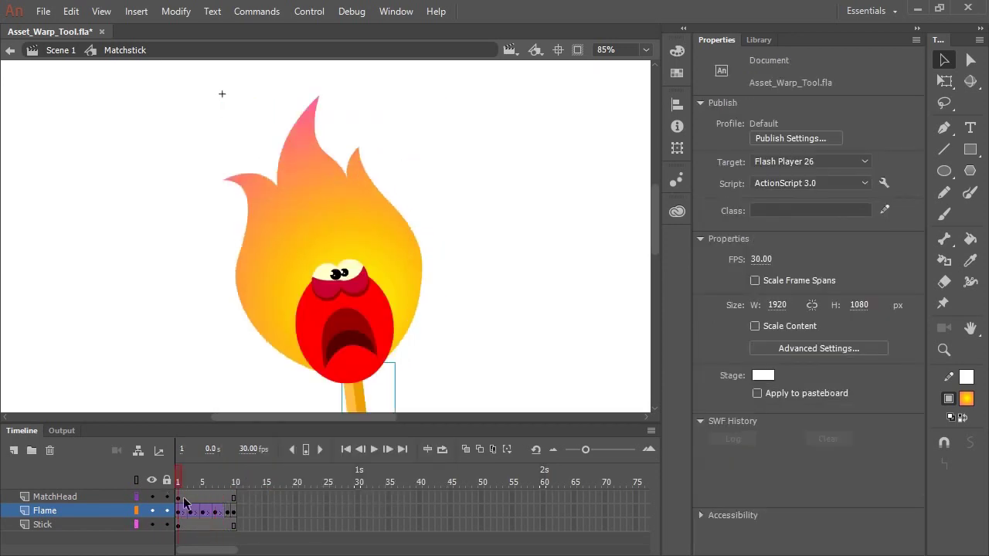
- Insert MatchHead keyframes at frames 10 and 5, and squash the head at frame 5 to about 169 × 177 px
click(233, 498)
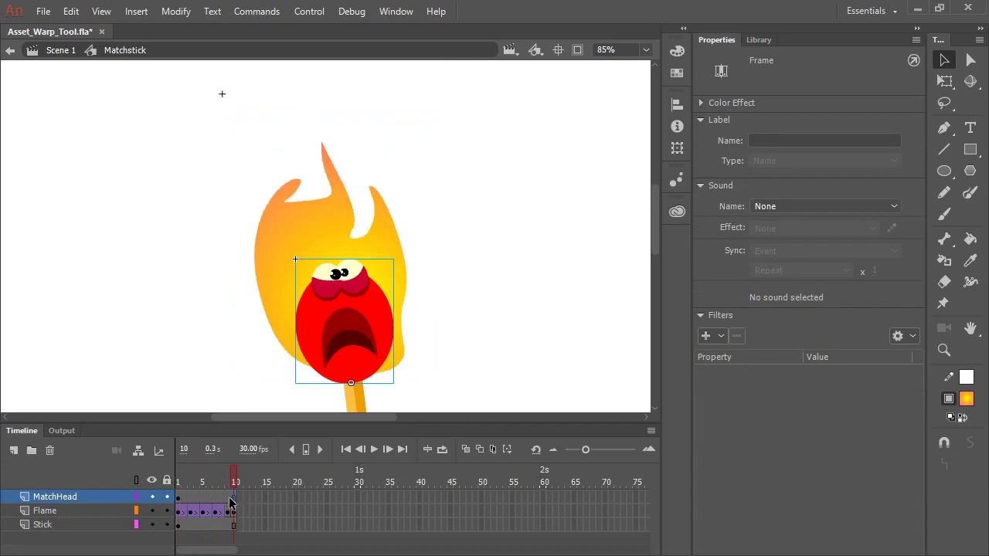
key(F6)
click(203, 499)
key(F6)
key(q)
drag(395, 258, 401, 267)
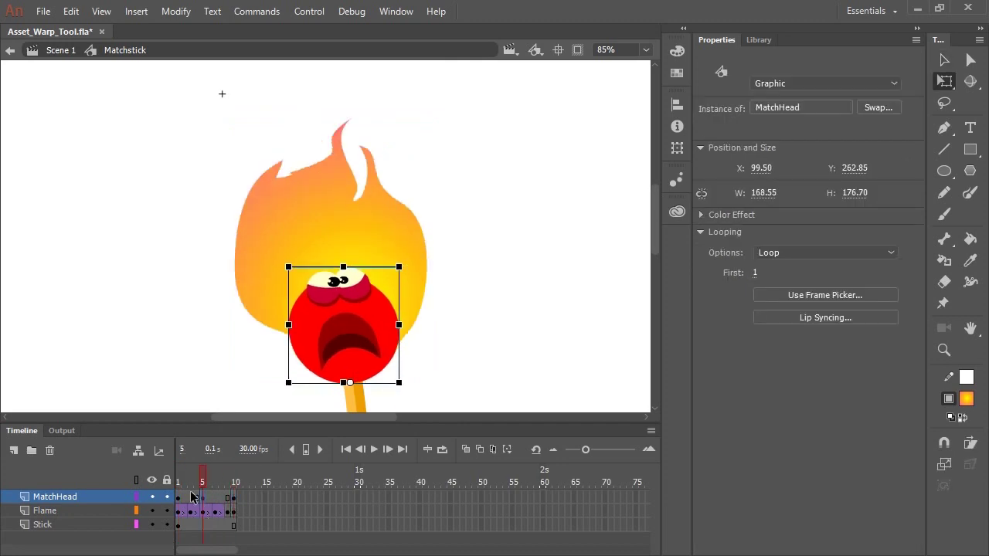
- Create classic tweens with an ease preset between the MatchHead keyframes and play the animation
key(v)
drag(193, 498, 220, 497)
right_click(220, 497)
click(289, 95)
click(833, 231)
double_click(573, 287)
key(Return)
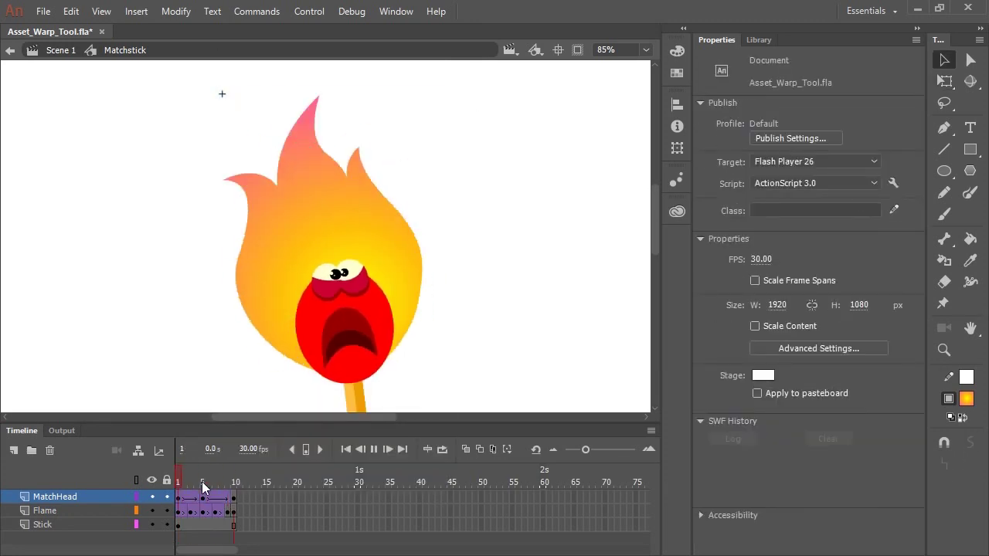
- Return to Scene 1 and move the Matchstick instance's transformation point to the base of the stick
click(62, 50)
key(ctrl+minus)
key(ctrl+minus)
key(q)
drag(328, 272, 344, 341)
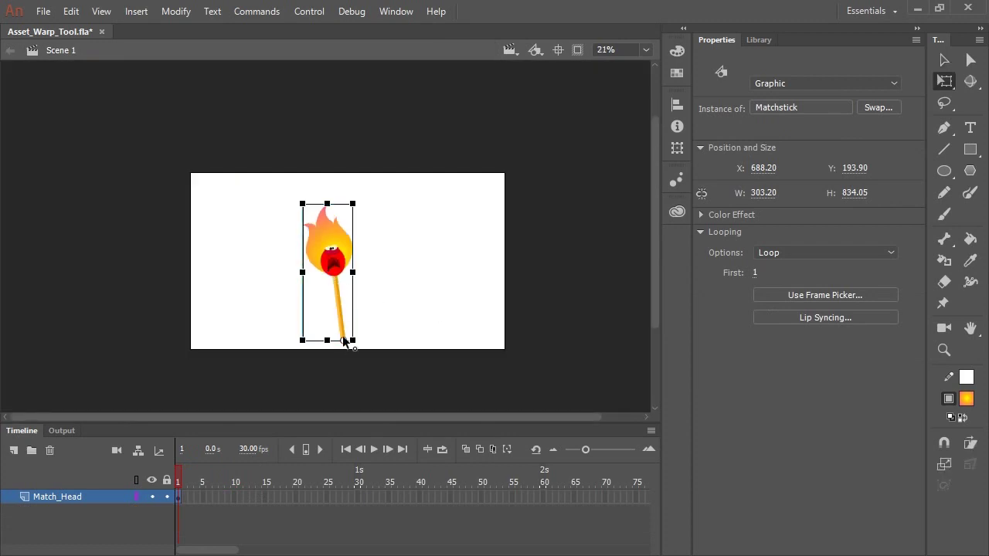
- Insert Match_Head keyframes at frames 30 and 15, and rotate the matchstick to the right at frame 15
key(ctrl+equal)
click(354, 497)
key(F6)
click(264, 497)
key(F6)
drag(348, 130, 424, 165)
- Create classic tweens with Cubic EaseInOut easing between the Match_Head keyframes and play the animation
drag(220, 498, 320, 497)
right_click(298, 497)
click(387, 102)
click(804, 232)
click(529, 318)
double_click(594, 276)
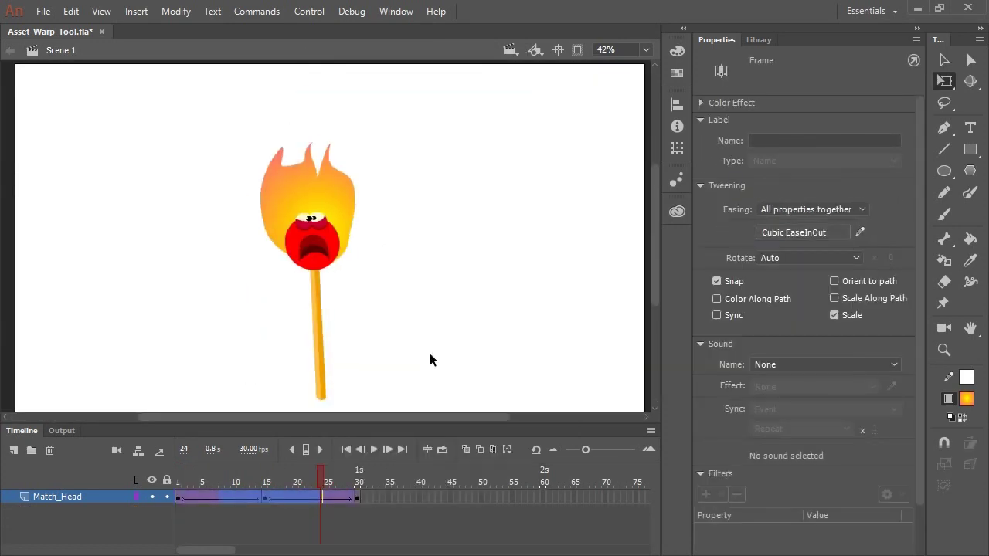
key(v)
click(431, 358)
key(Return)
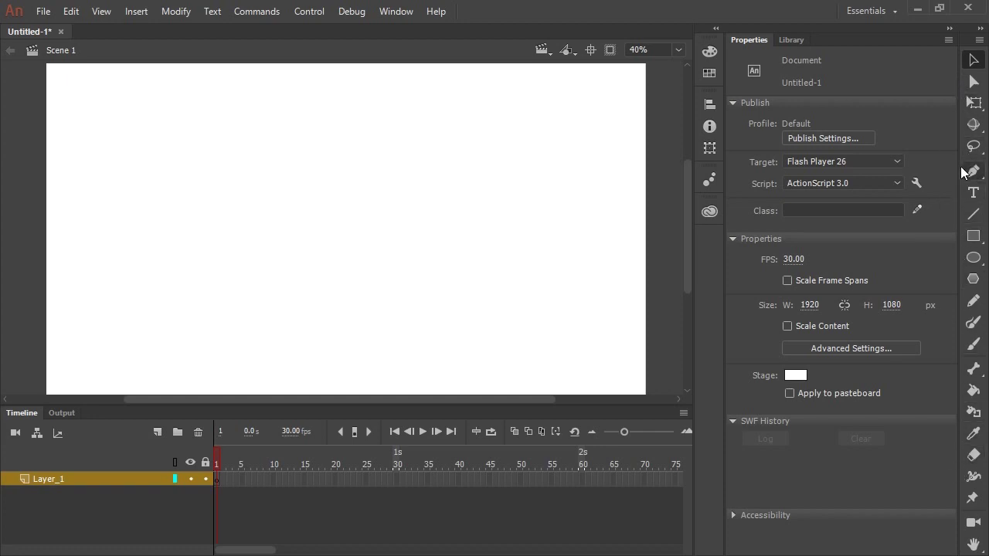
- Widen the Tools panel to two columns and choose the Rectangle Primitive Tool
drag(957, 182, 927, 181)
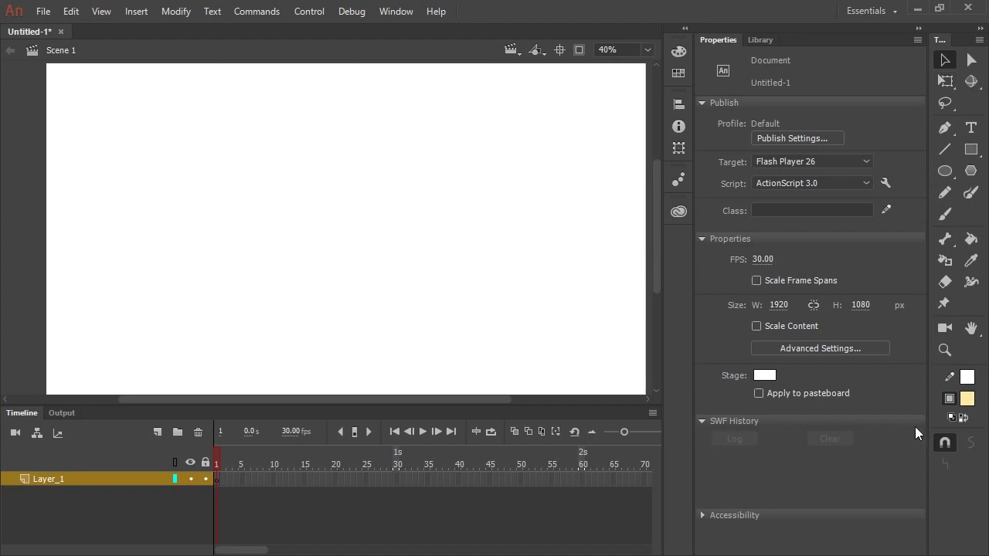
click(971, 151)
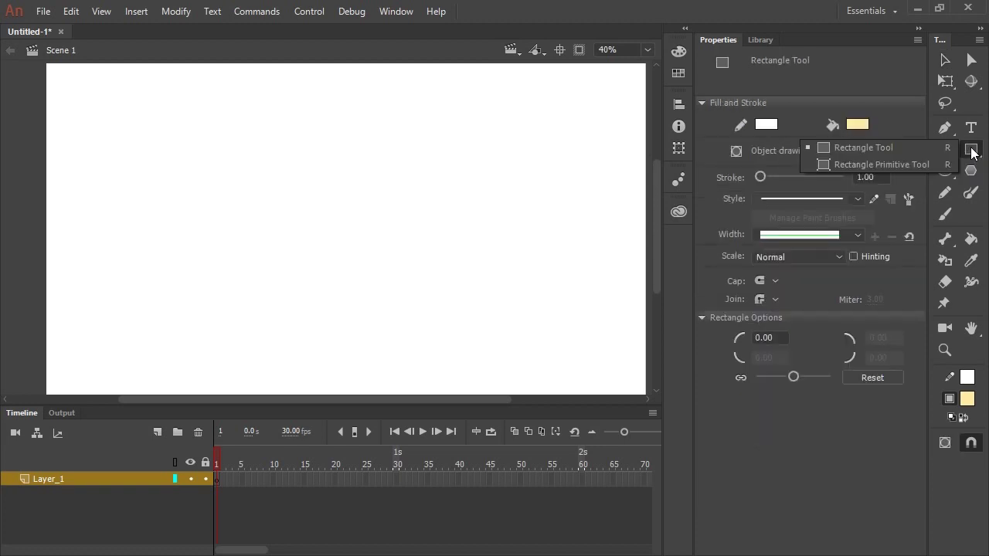
click(895, 163)
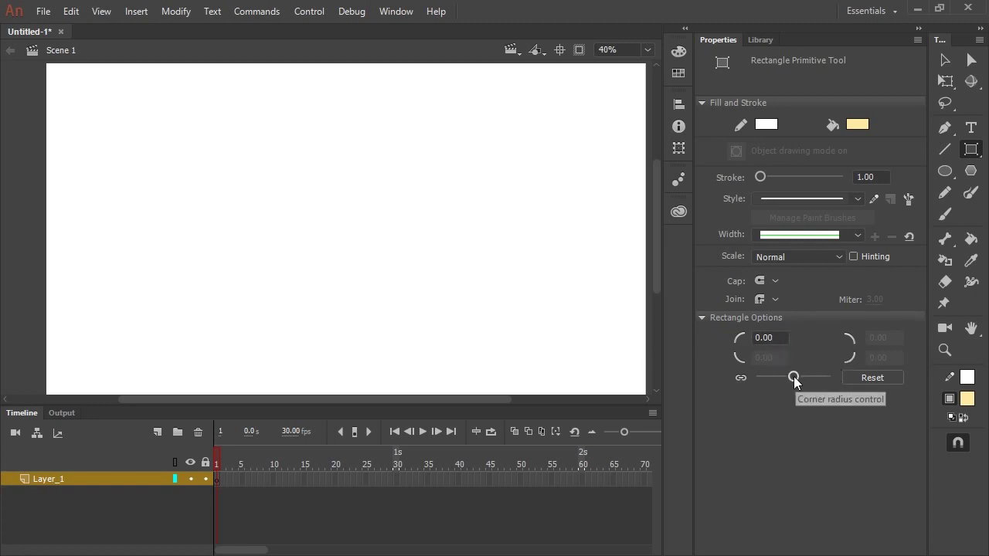
- Draw a rectangle primitive about 238 × 329 px with corner radius 0, and round its corners to 100
mouse_move(795, 377)
mouse_down()
mouse_move(809, 377)
mouse_move(772, 378)
mouse_move(797, 377)
mouse_up()
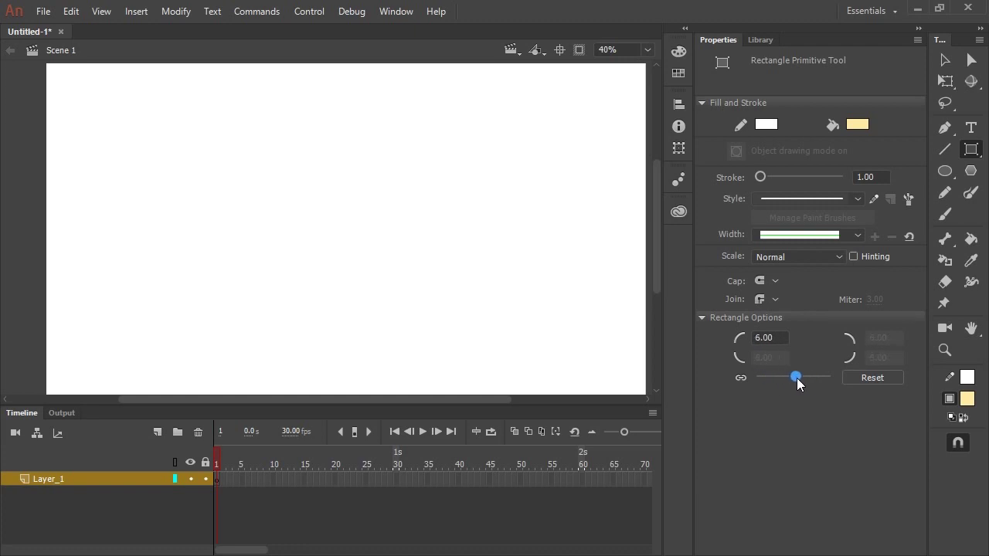
drag(796, 377, 794, 377)
text(0)
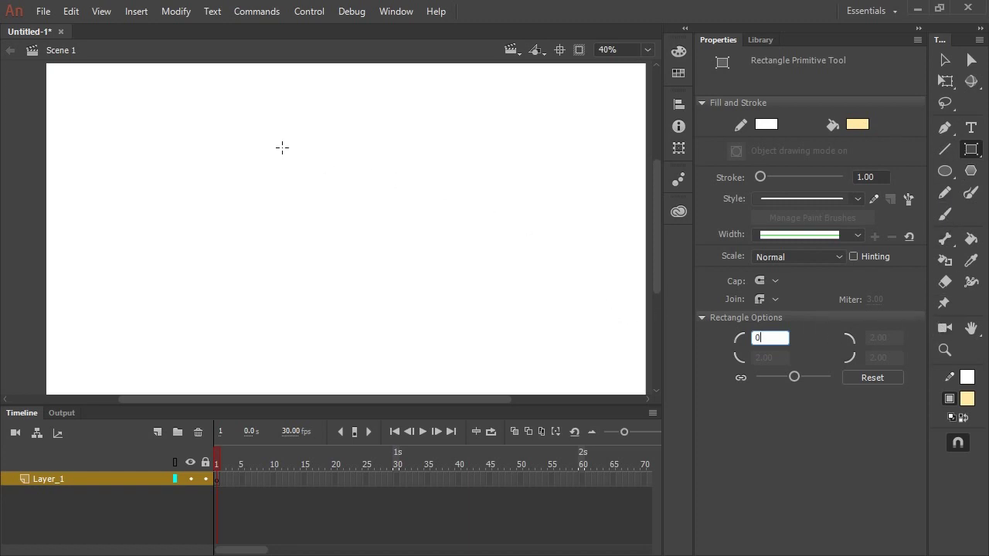
drag(282, 147, 356, 250)
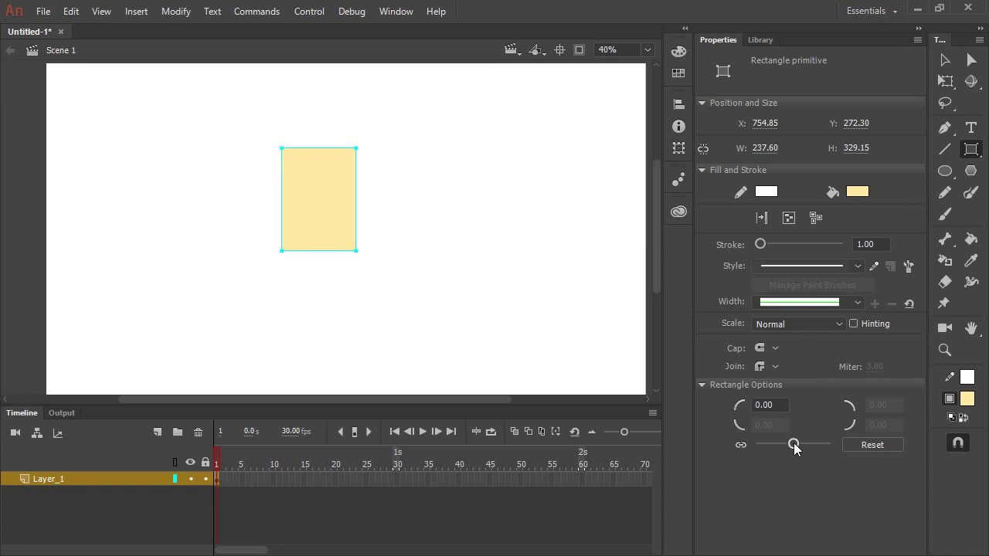
drag(795, 447, 839, 446)
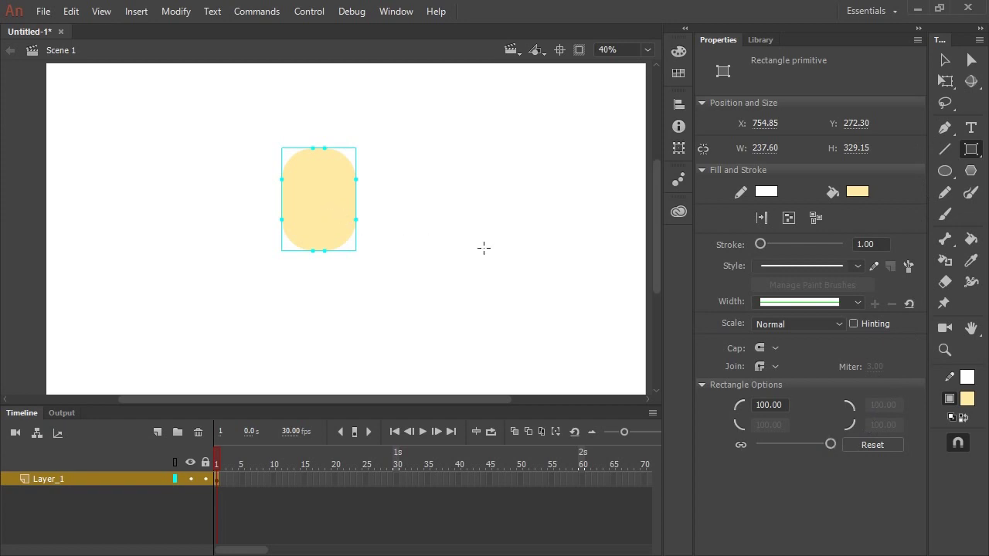
- Delete the rectangle primitive and draw an upright rounded rectangle with corner radius 100 using the Rectangle Tool
key(Delete)
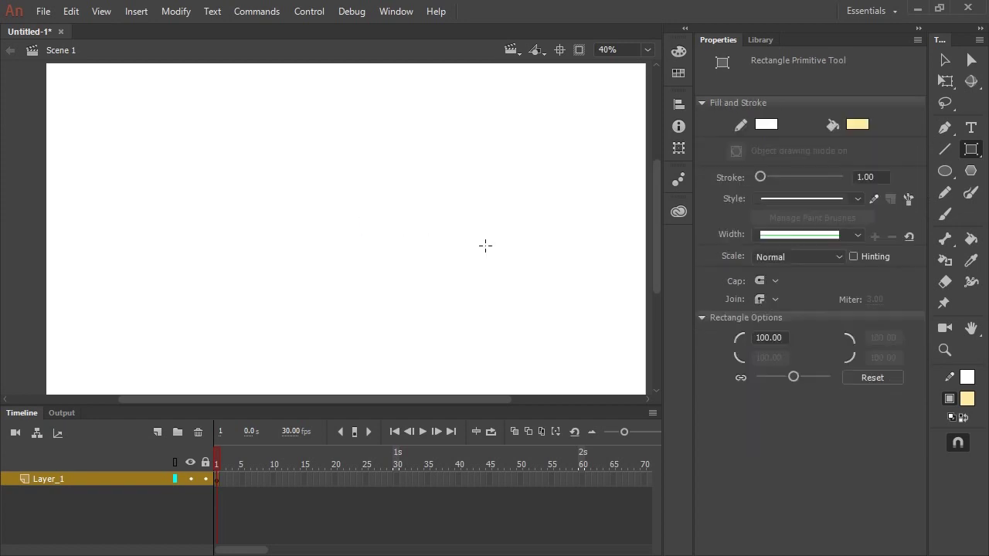
click(974, 152)
click(973, 153)
drag(795, 378, 841, 382)
drag(288, 157, 351, 245)
key(v)
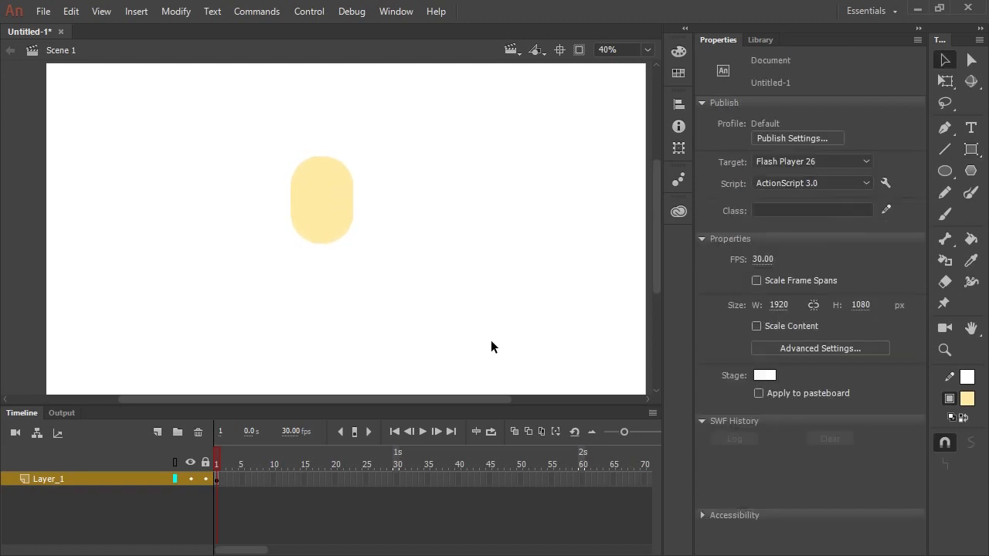
- Select the Oval Tool
click(944, 172)
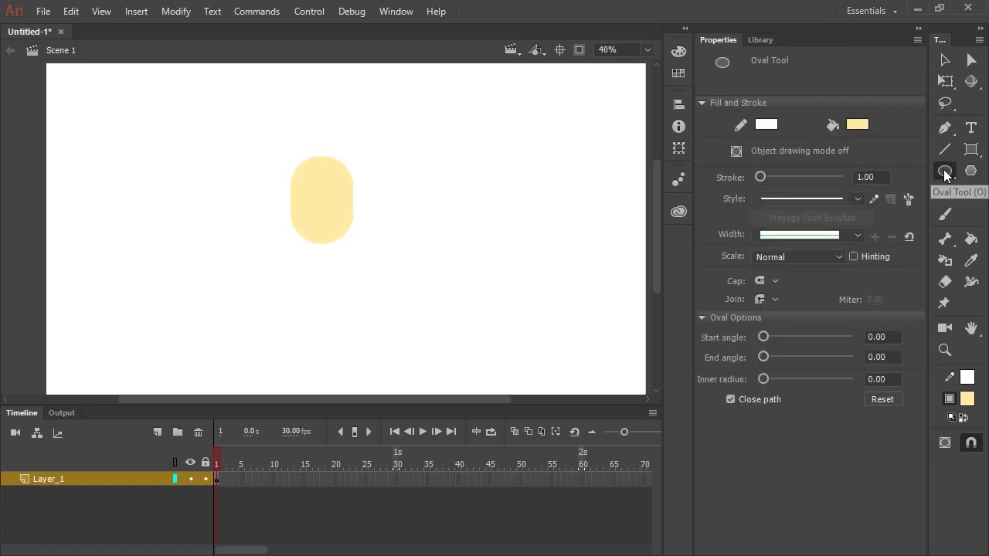